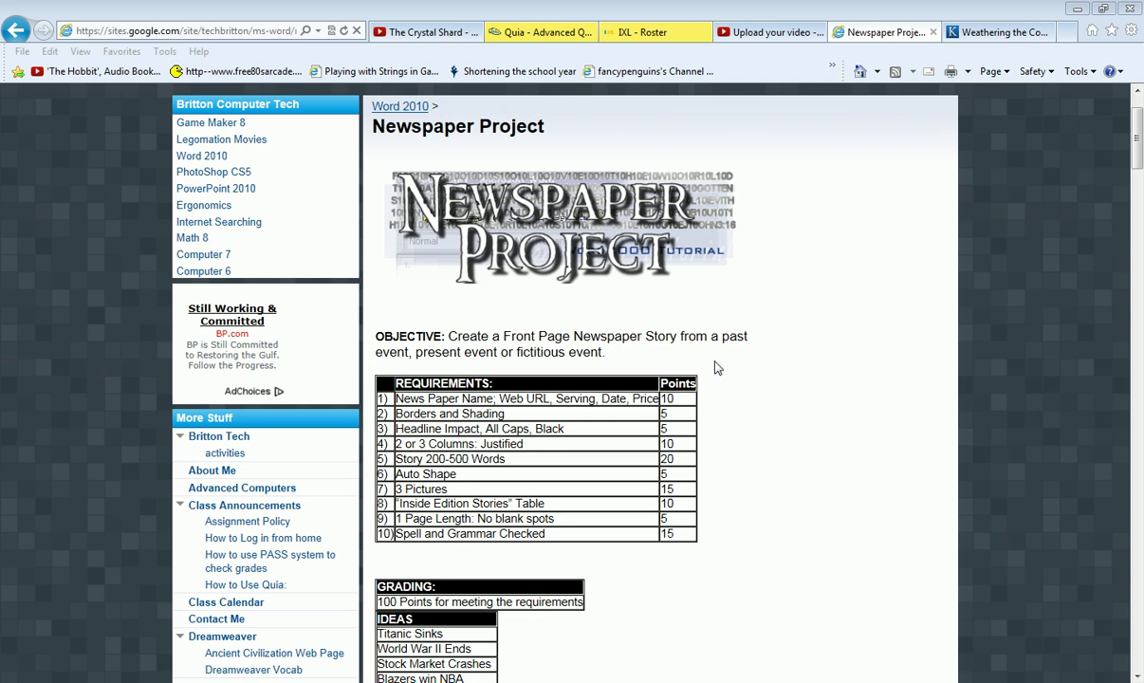
- Scroll through the Newspaper Project directions to read the steps up to step 5
scroll(1138, 143, down, 7)
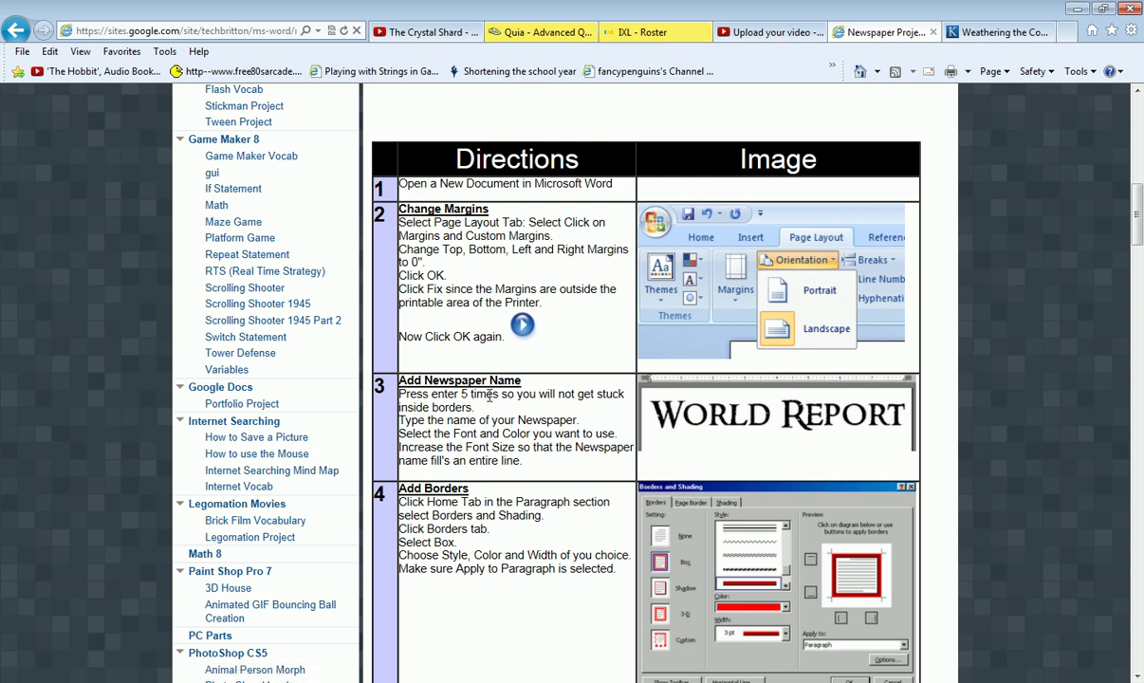
scroll(848, 380, down, 1)
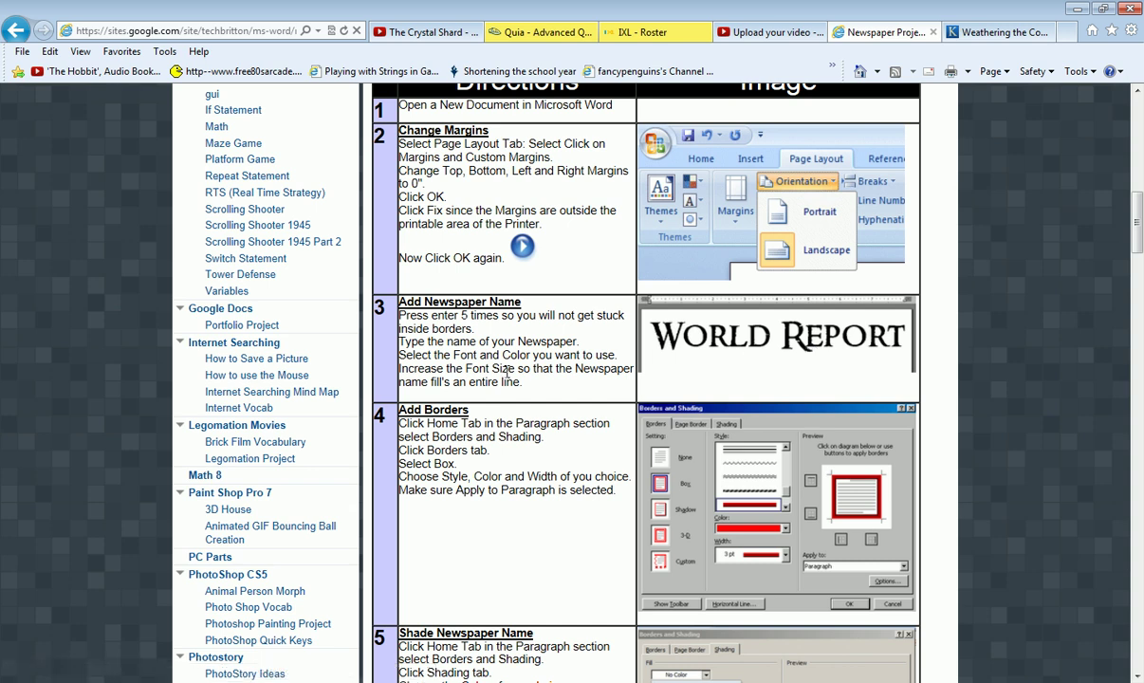
scroll(516, 438, down, 1)
scroll(515, 444, down, 1)
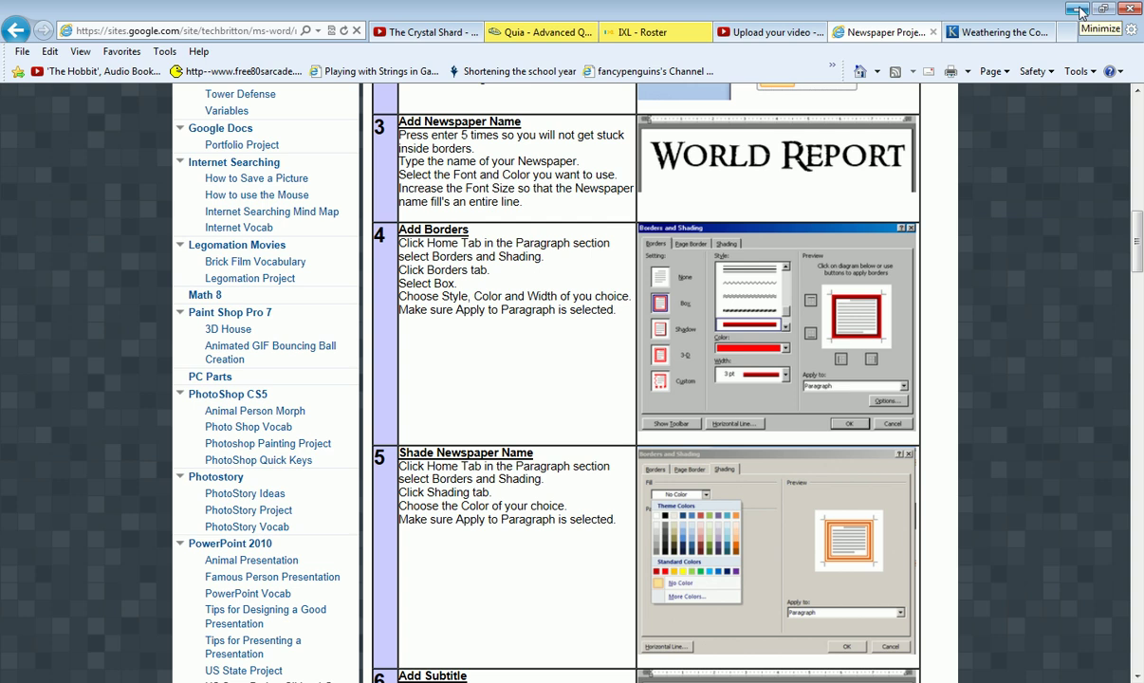
- Add blank lines to the Word document and type WORLD TIMES on its first line
click(1079, 12)
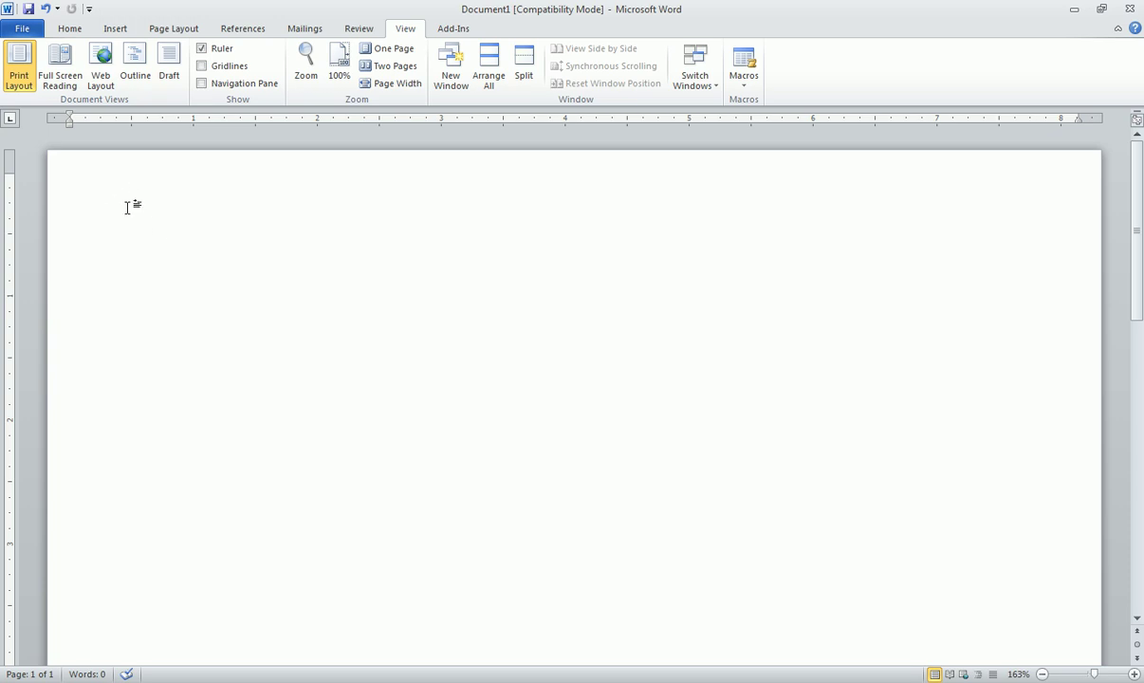
key(Return)
key(Return)
key(Return)
key(Return)
click(67, 170)
text(WORLD TIMES)
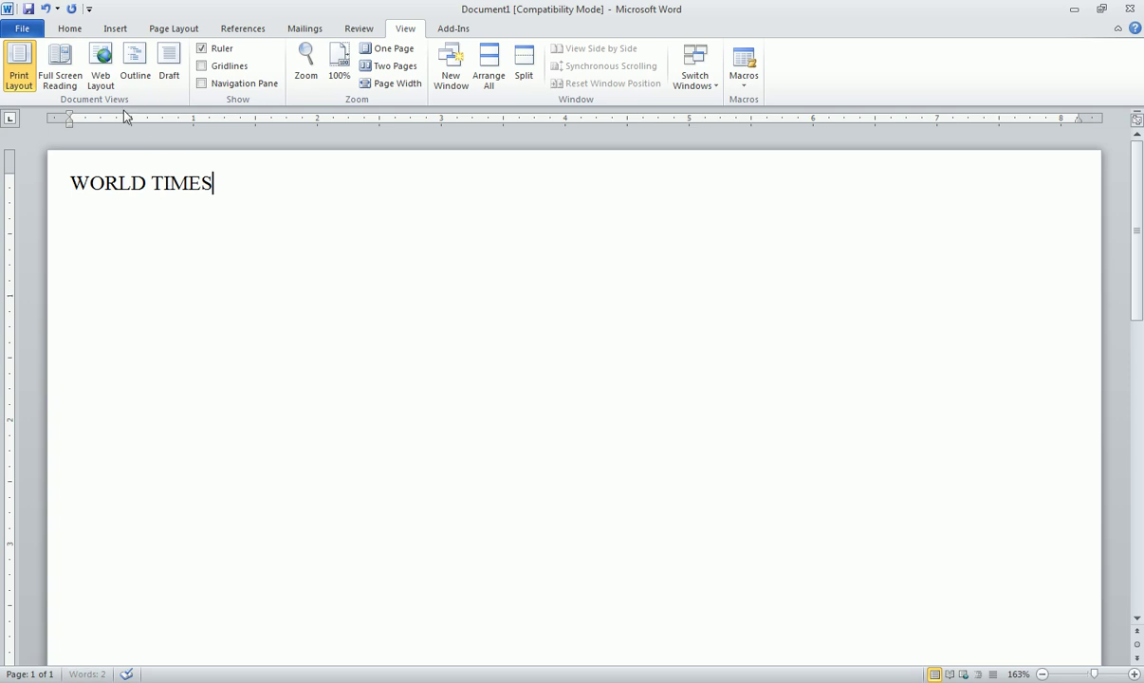
click(69, 29)
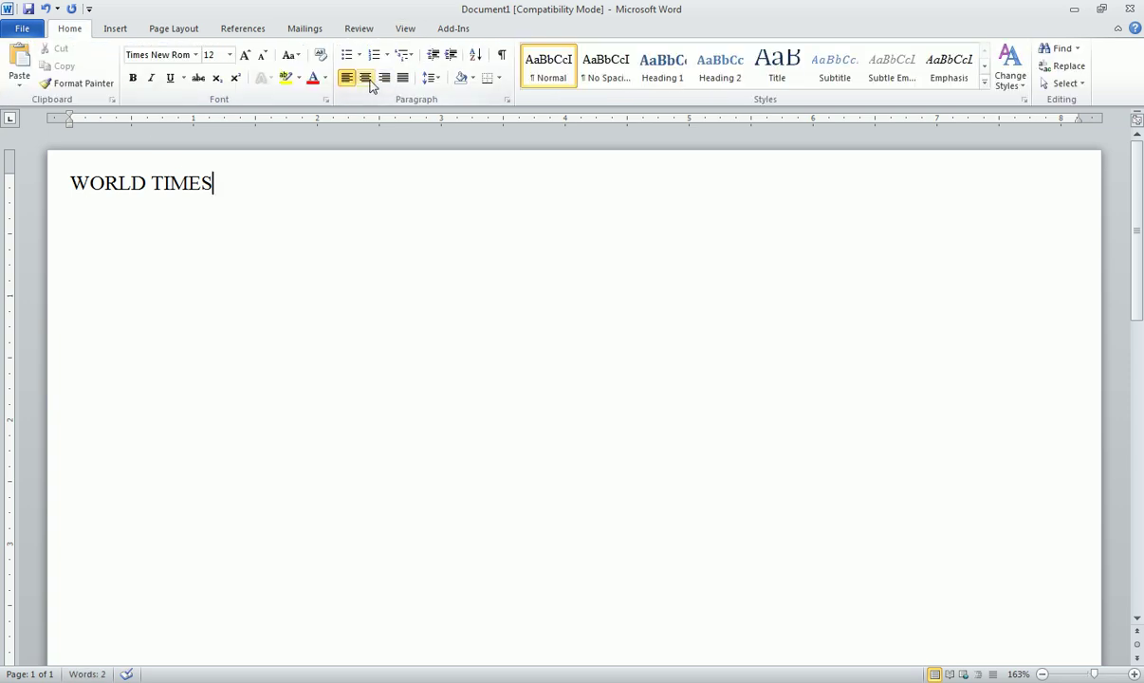
- Centre the WORLD TIMES title and set it in Eras Bold ITC
click(365, 78)
drag(651, 184, 527, 183)
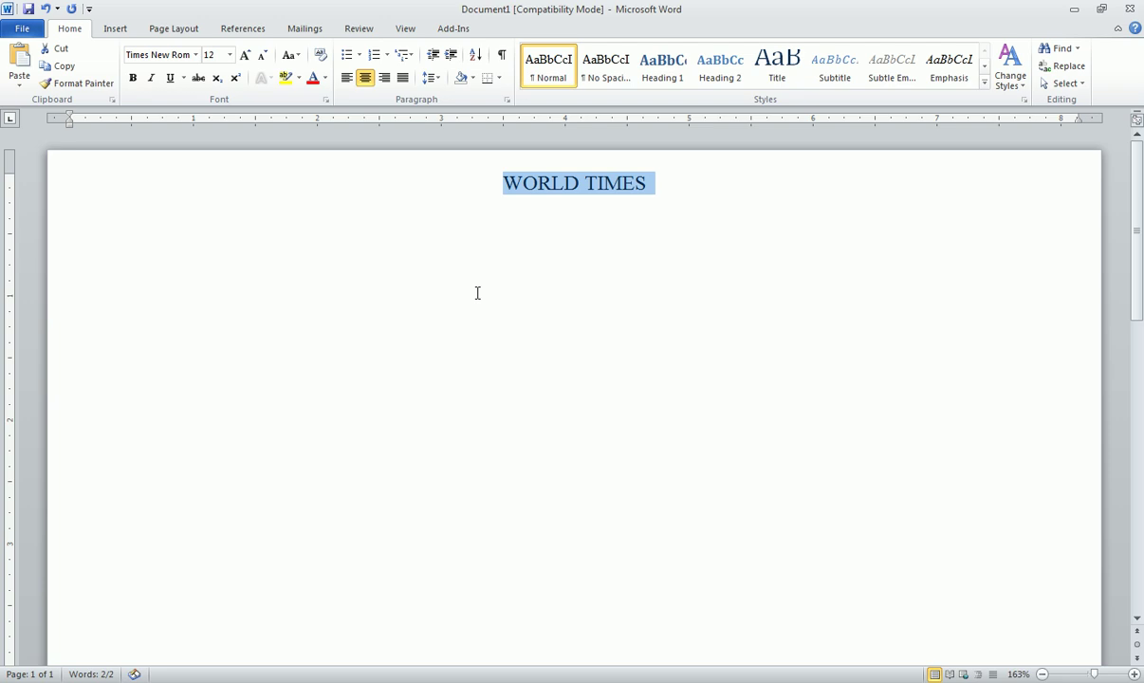
click(196, 55)
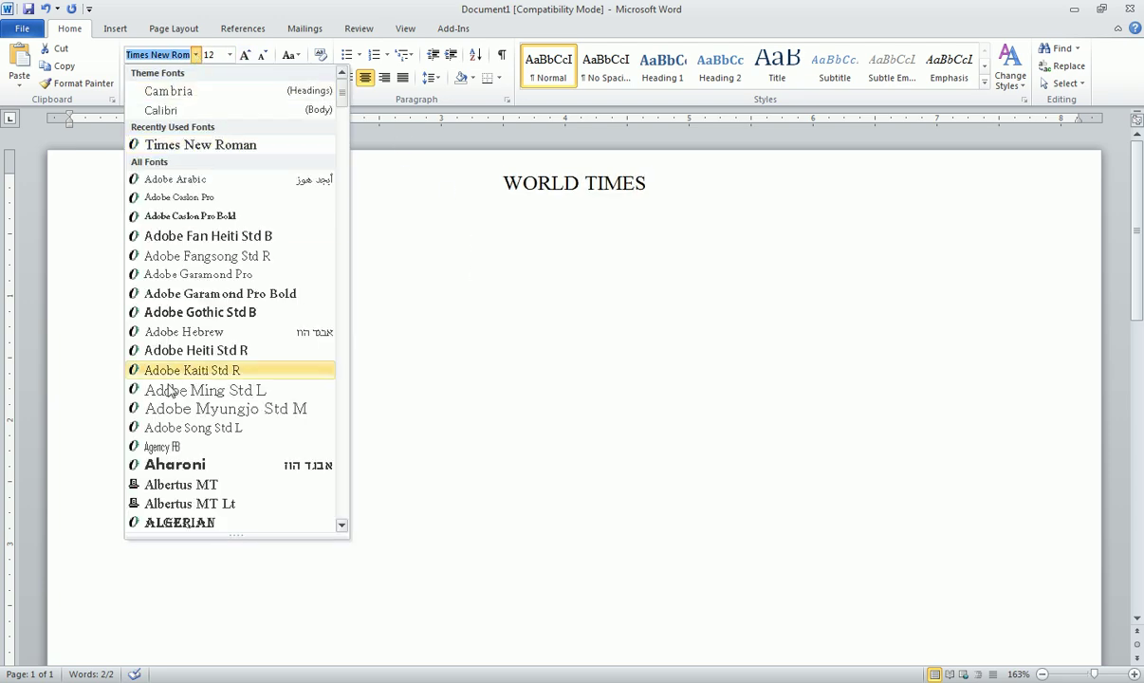
key(Escape)
click(196, 55)
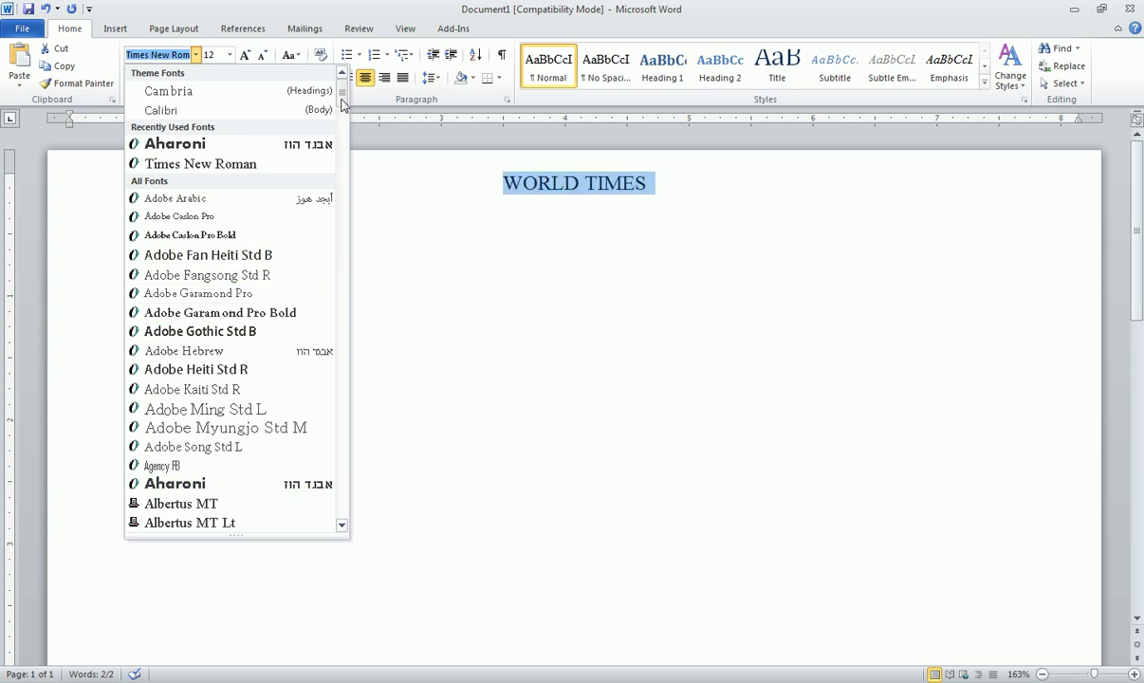
drag(342, 104, 343, 220)
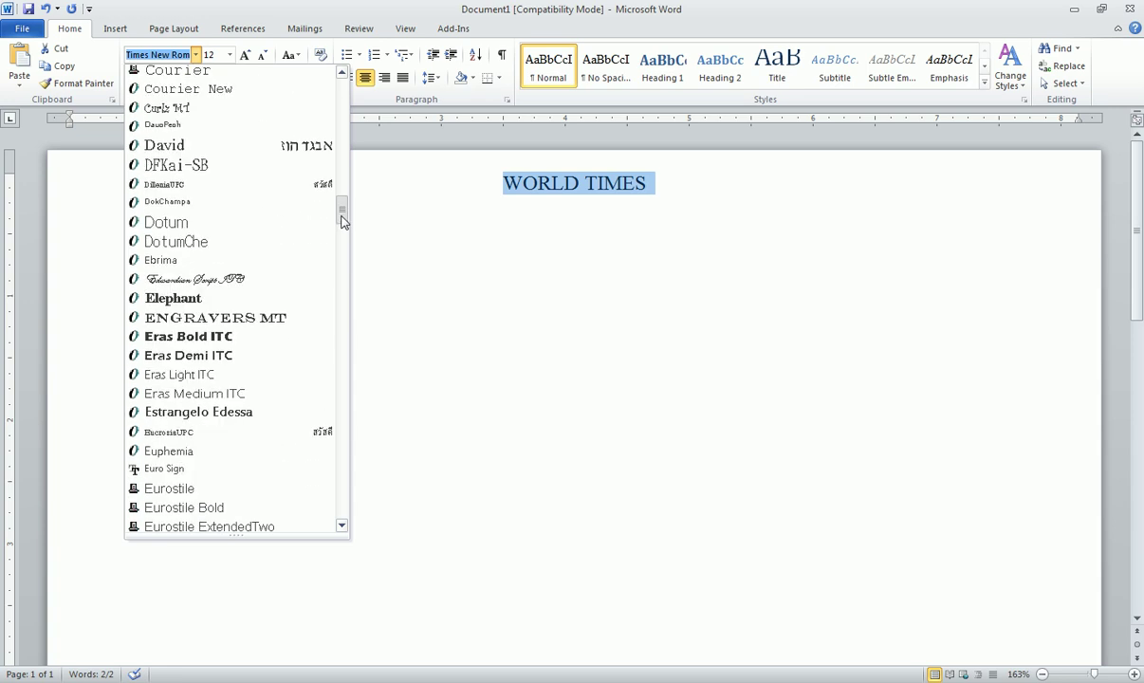
click(186, 339)
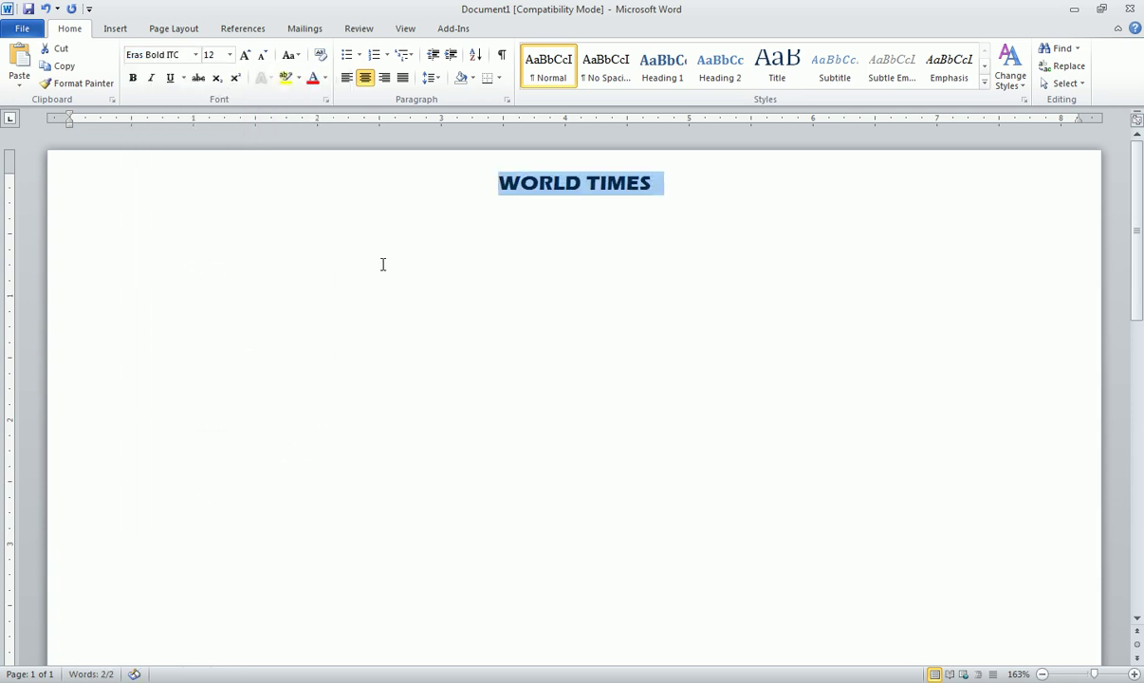
- Grow the title to 80 pt, then shrink it to 72 pt so it fits one line
click(245, 56)
click(244, 56)
click(244, 56)
click(245, 56)
click(245, 56)
click(245, 56)
click(245, 56)
click(245, 56)
click(245, 55)
click(245, 56)
click(244, 56)
click(245, 56)
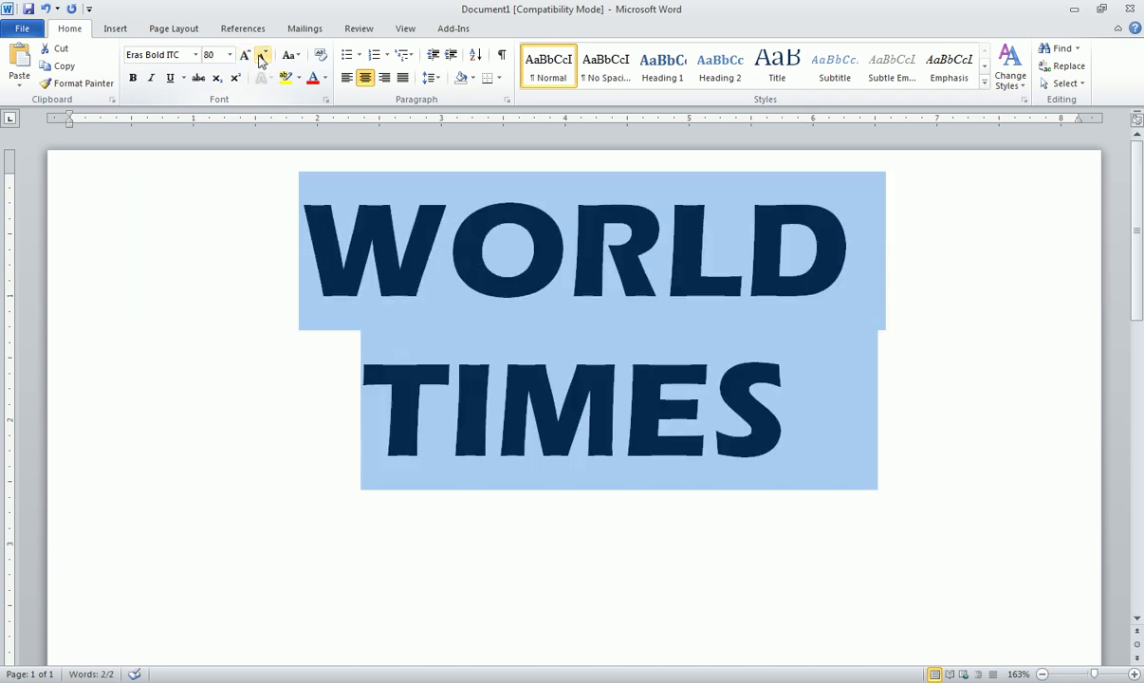
click(263, 56)
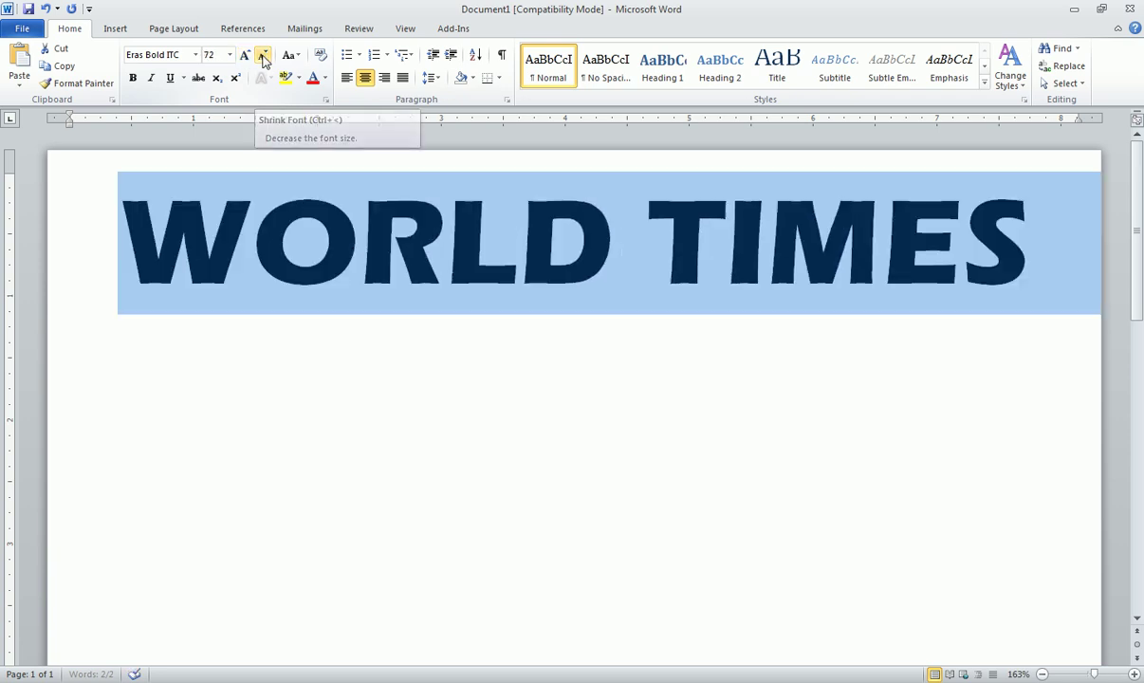
click(549, 321)
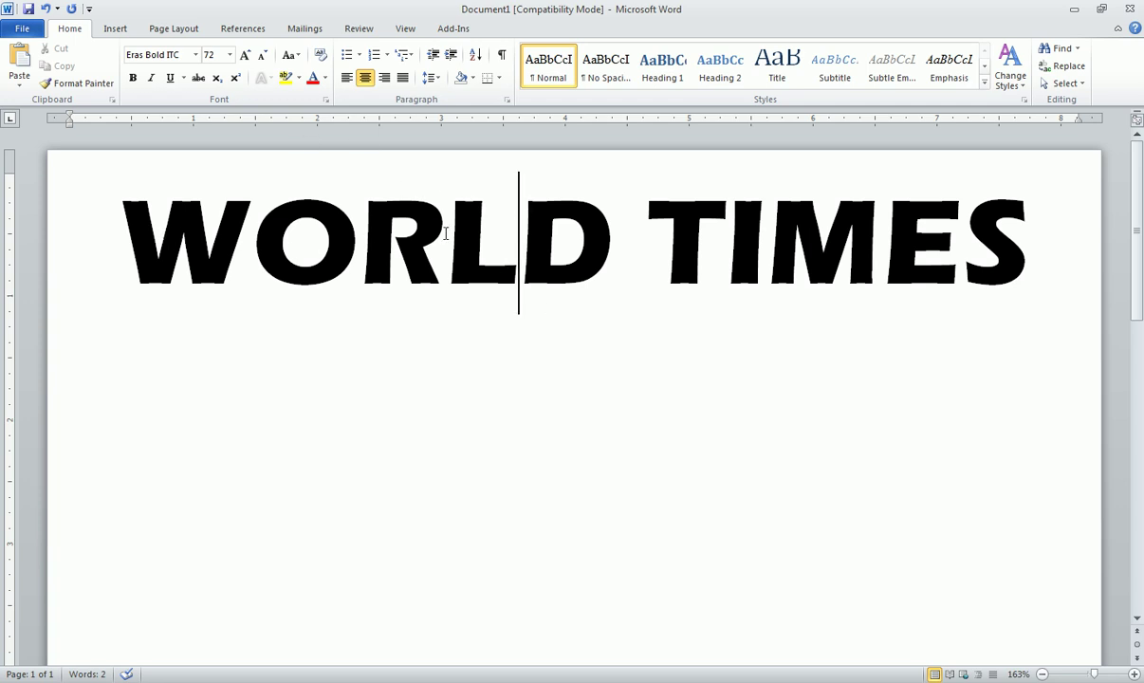
- Put an Outside Borders box around the WORLD TIMES heading and reselect it
drag(130, 232, 807, 237)
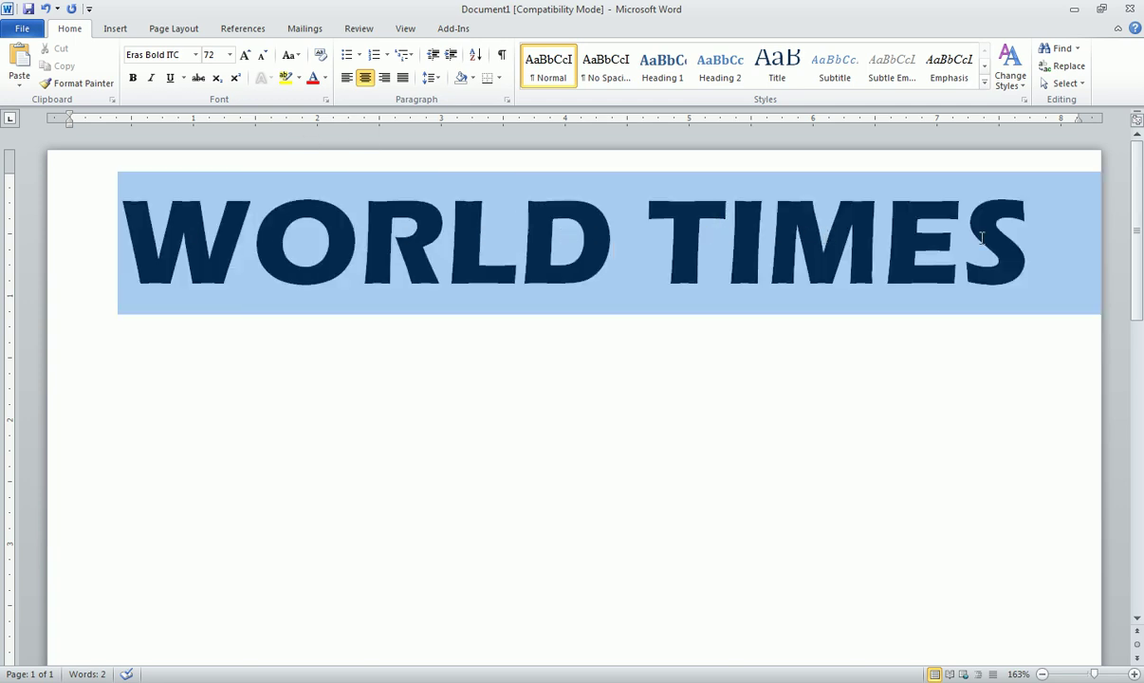
drag(998, 237, 1024, 228)
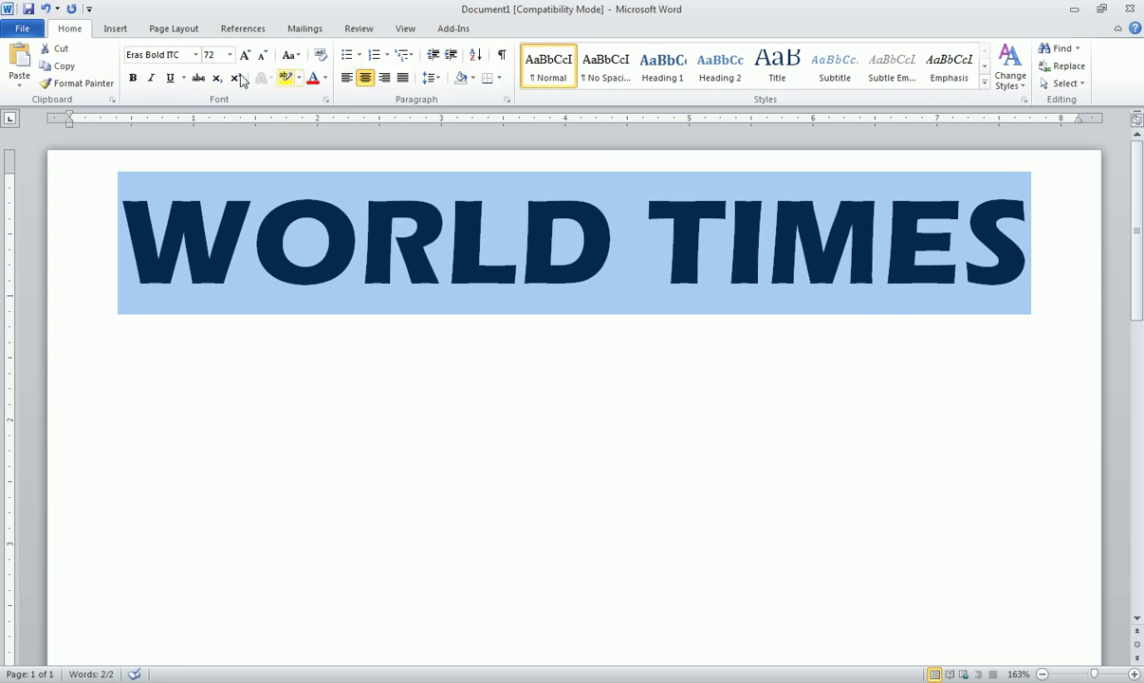
click(499, 80)
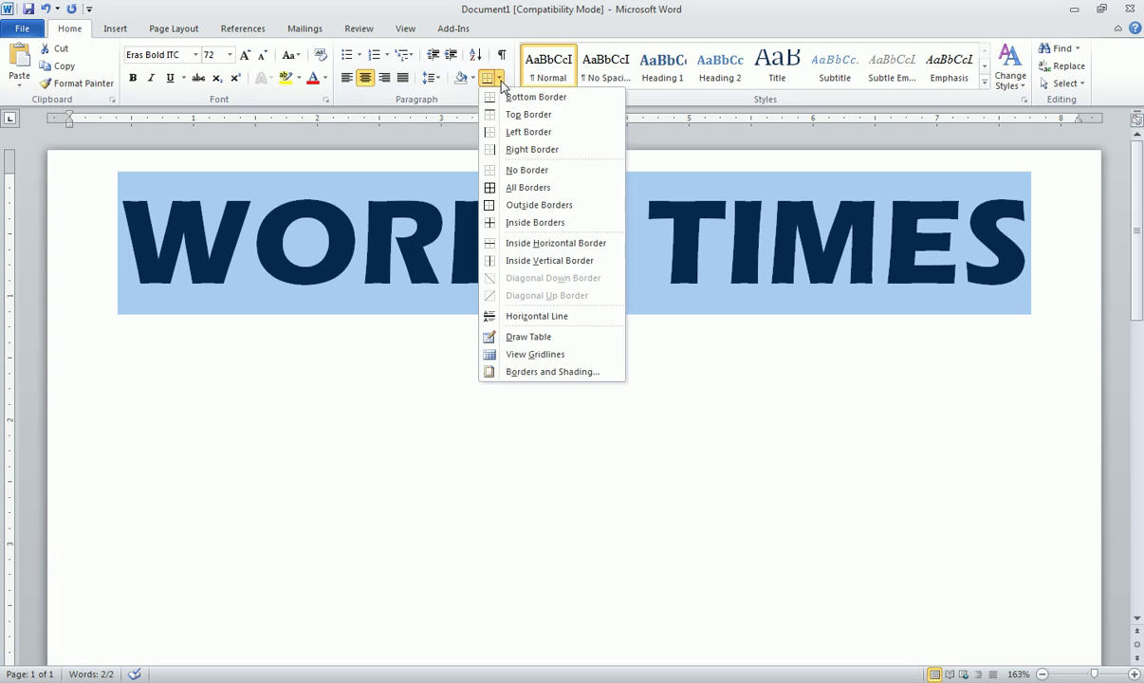
click(528, 206)
click(558, 363)
click(447, 231)
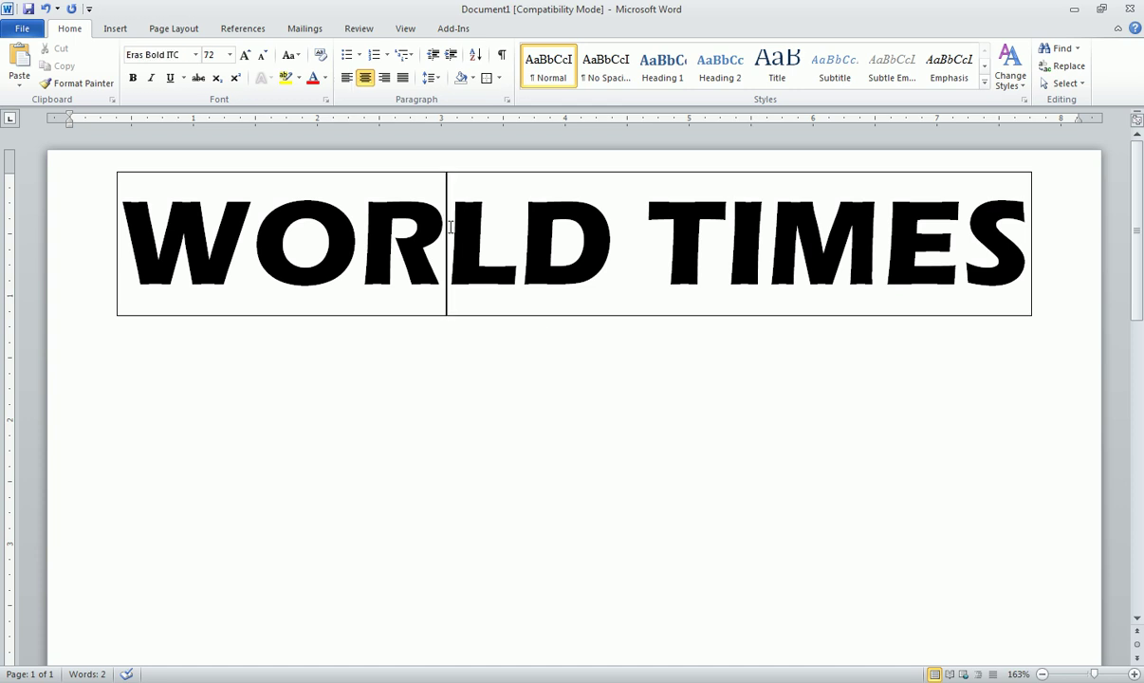
triple_click(450, 230)
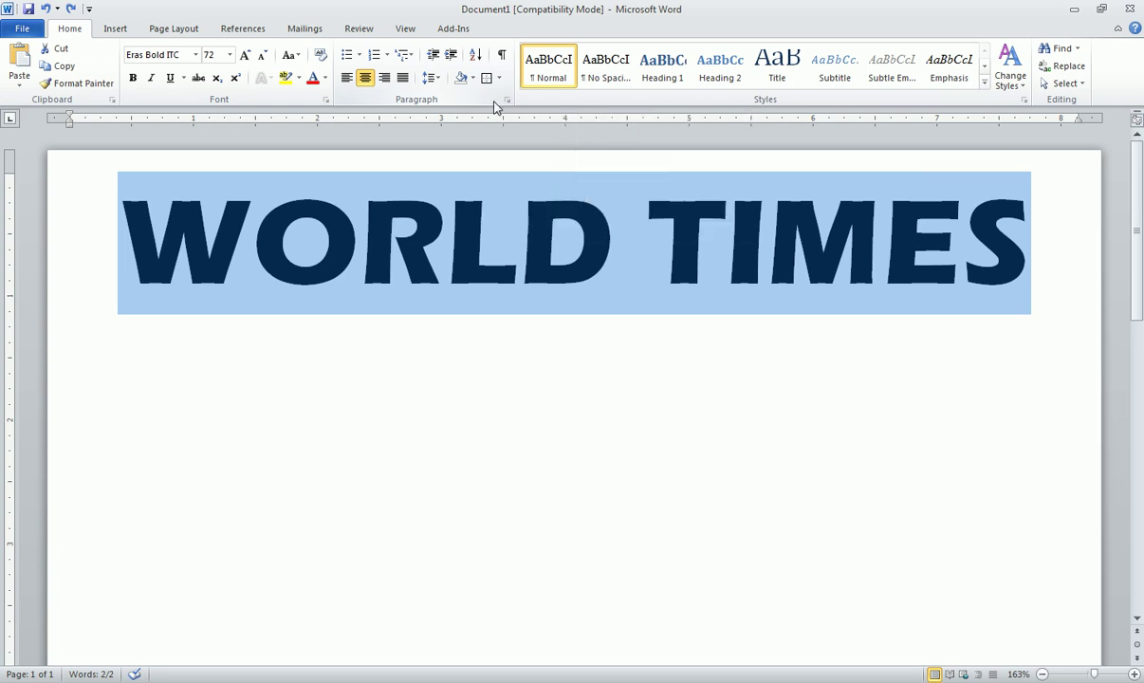
click(189, 32)
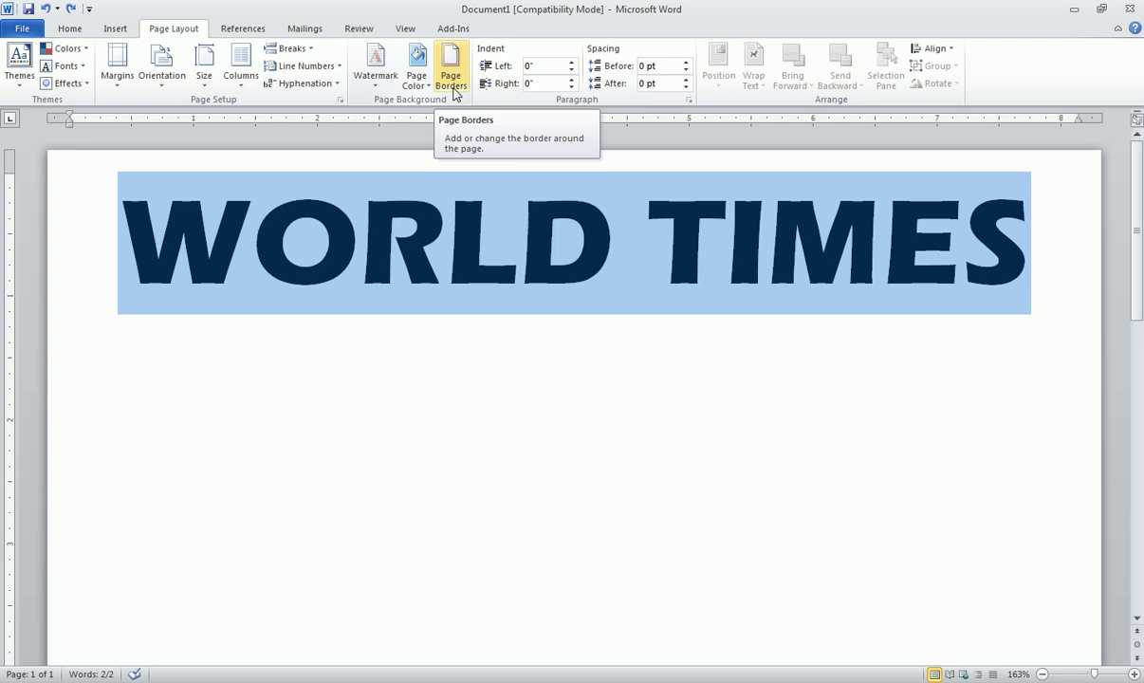
- Give the heading a thick dark blue 3 pt Box border in Borders and Shading
click(66, 30)
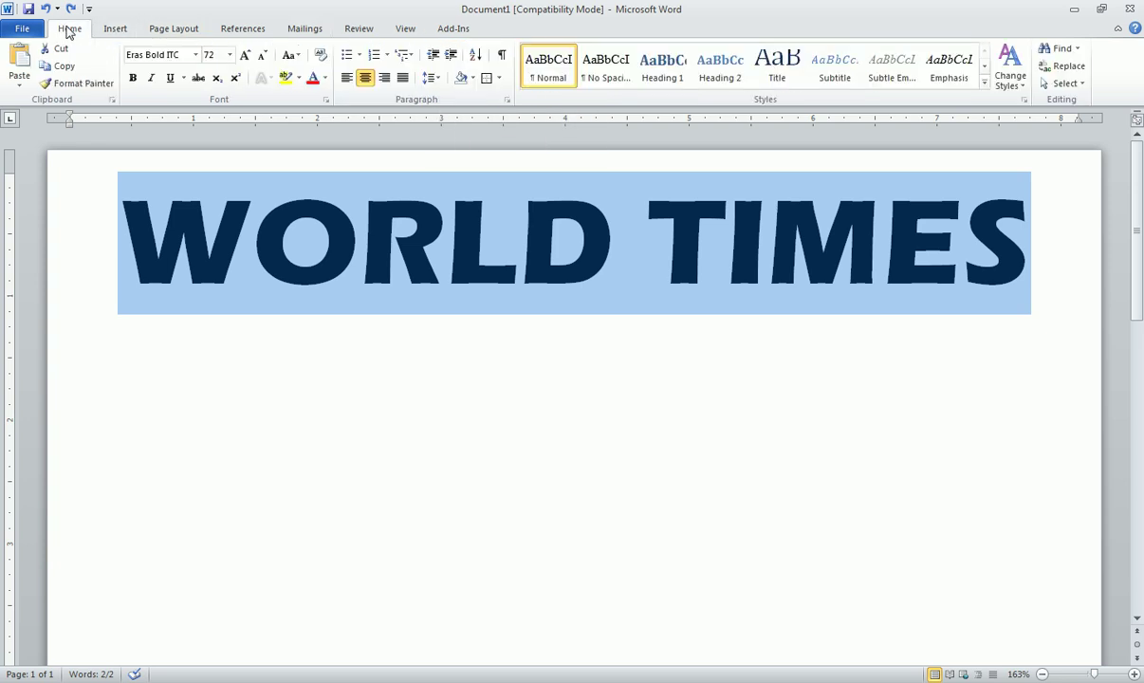
click(498, 78)
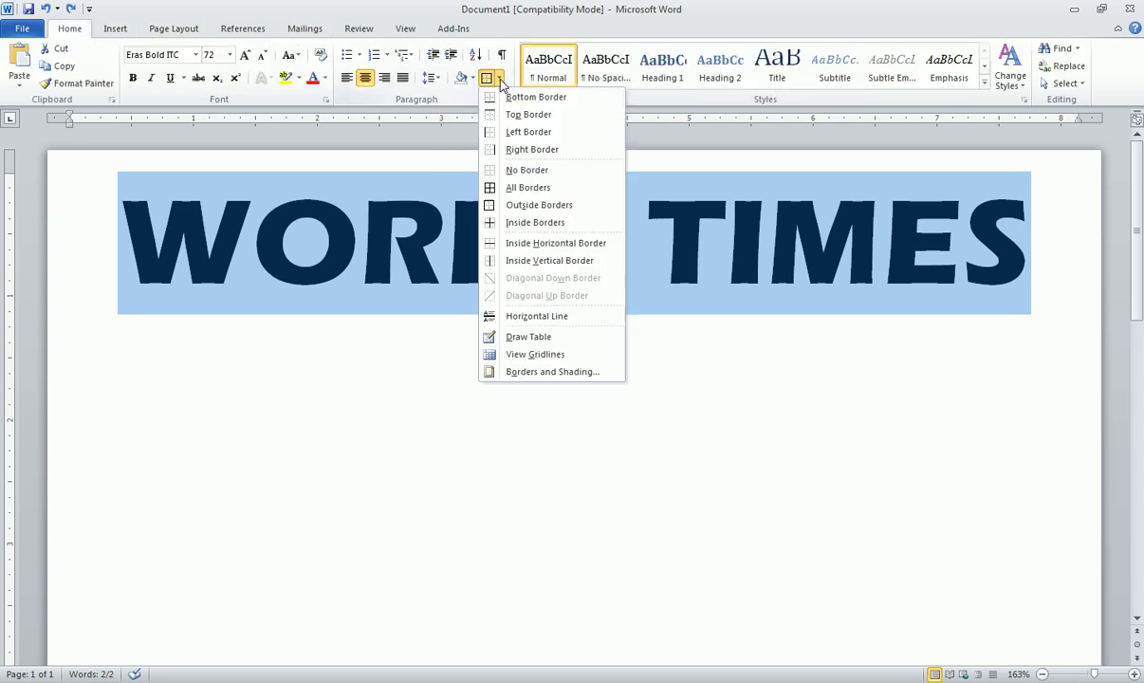
click(528, 372)
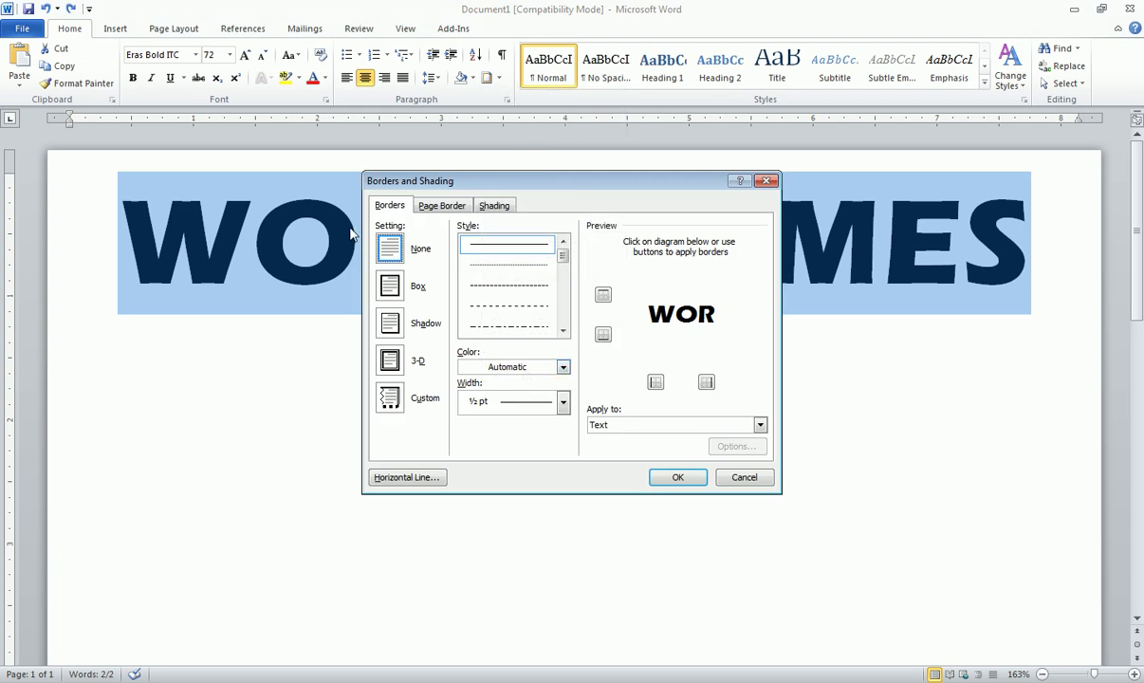
click(388, 284)
drag(563, 253, 562, 309)
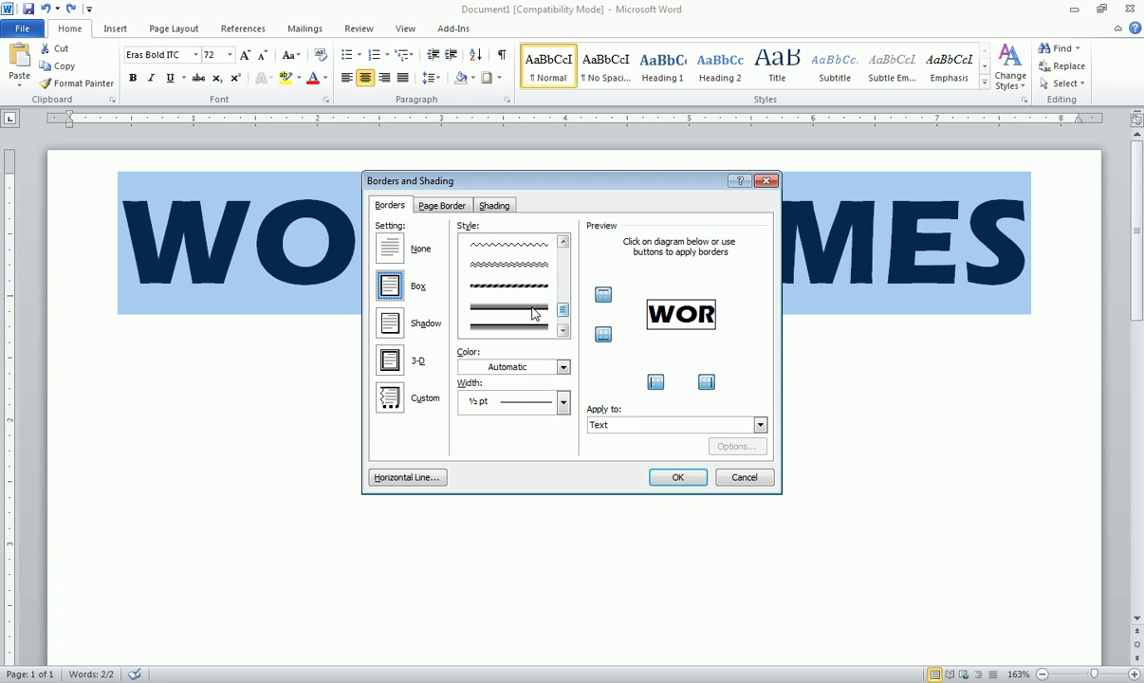
click(534, 314)
click(563, 366)
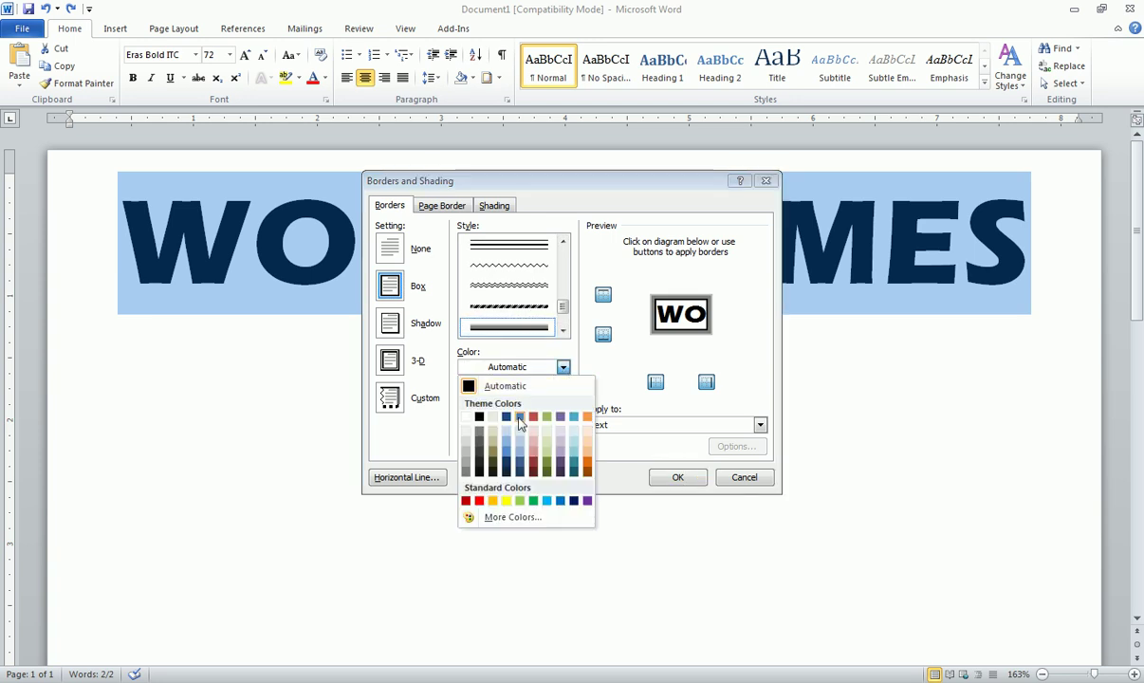
click(520, 458)
click(563, 403)
click(563, 402)
click(677, 477)
- Check the new blue border, then reselect the whole WORLD TIMES line
click(589, 373)
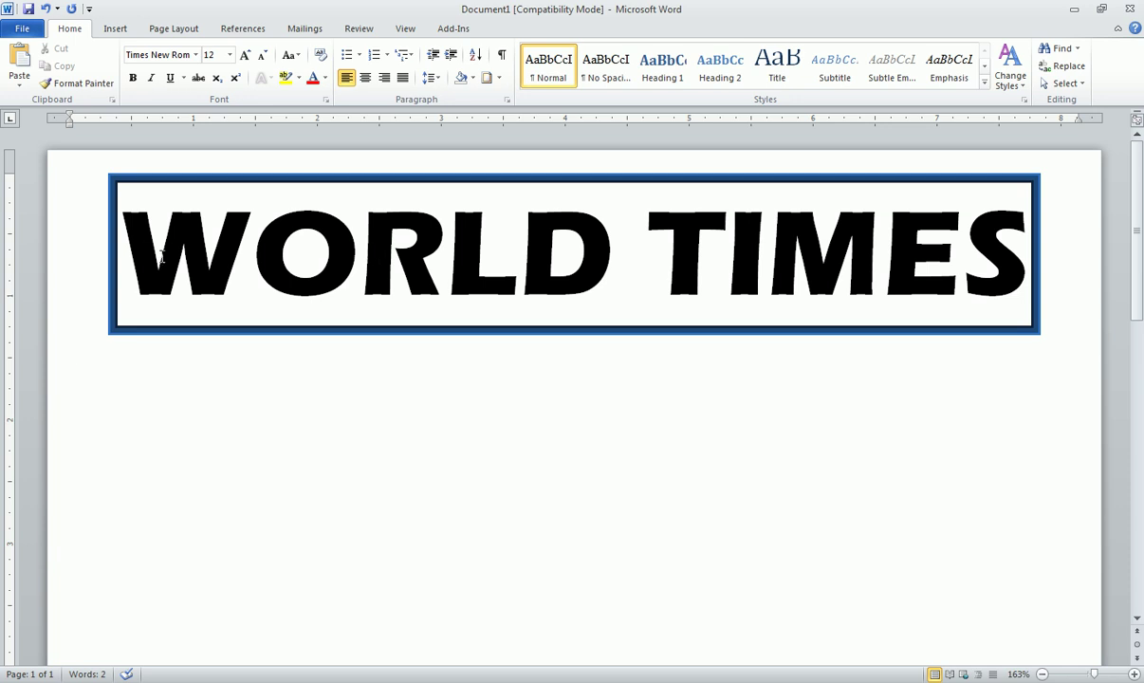
mouse_move(121, 252)
mouse_down()
mouse_move(1033, 256)
mouse_move(124, 254)
mouse_up()
click(949, 254)
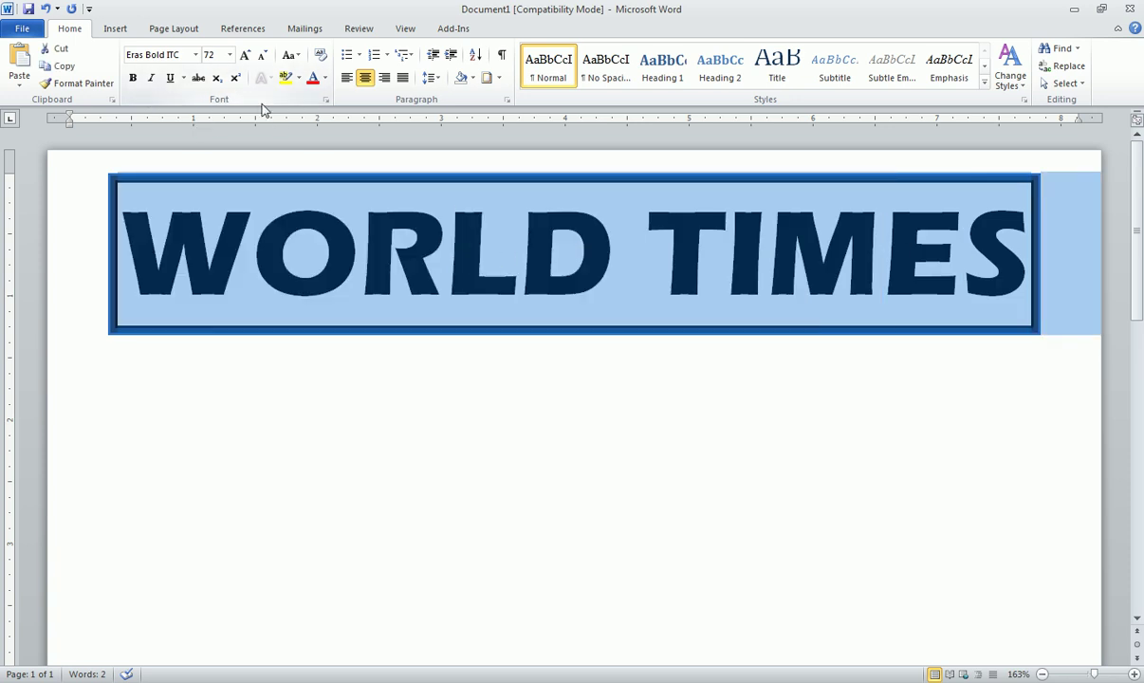
- Apply Shadow and Outline effects to the heading letters in the Font dialog
click(325, 102)
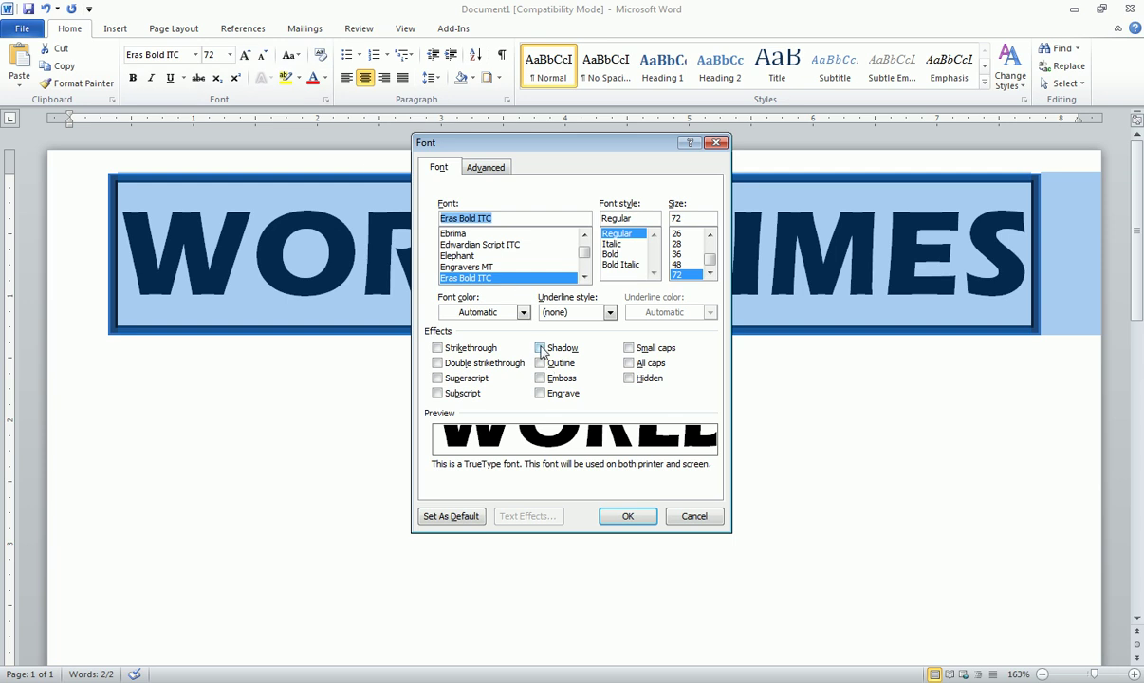
click(540, 348)
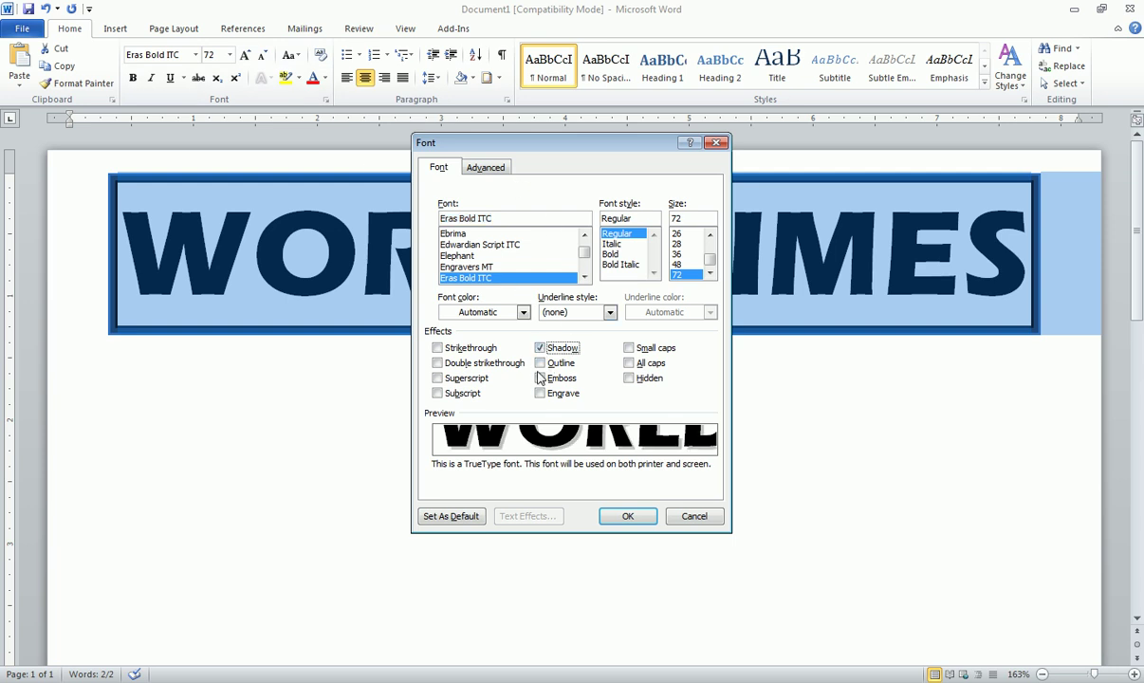
click(542, 364)
click(628, 515)
click(657, 451)
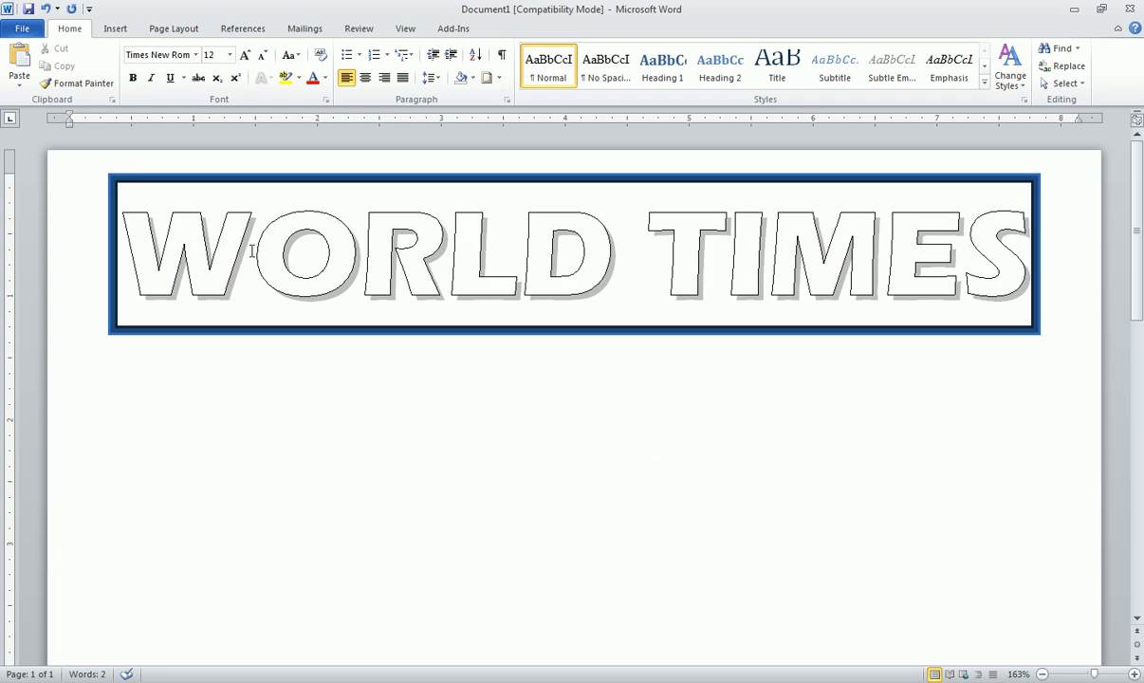
- Remove the Outline effect from the heading, keeping only the shadow
drag(131, 232, 851, 248)
drag(957, 239, 1032, 242)
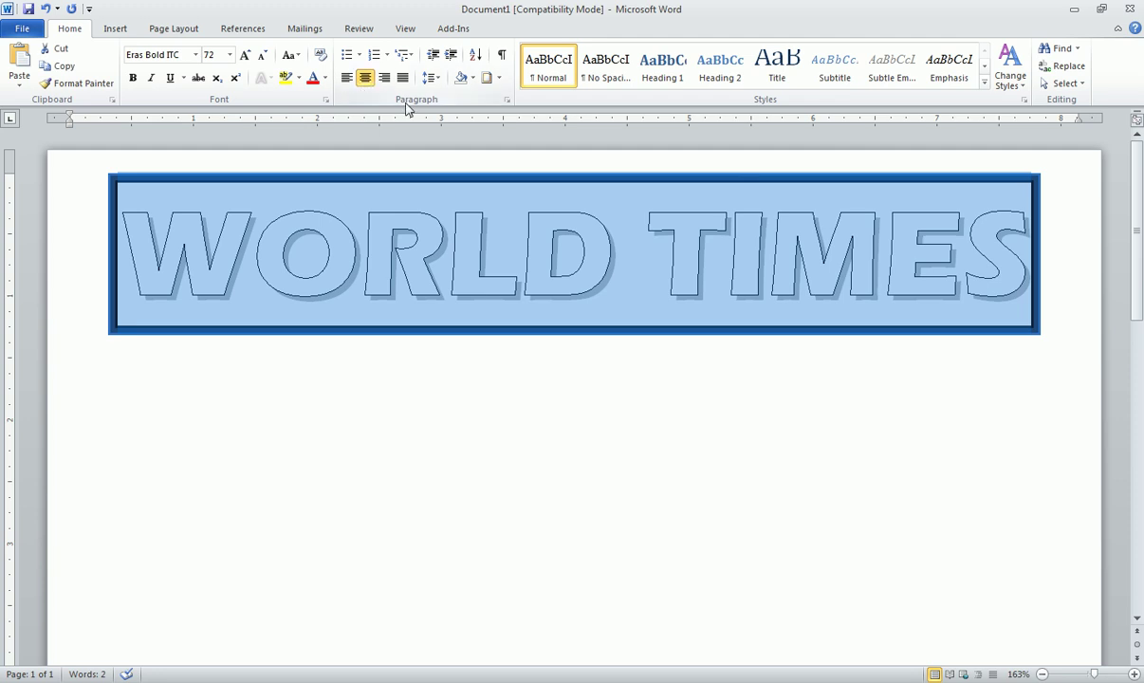
click(326, 99)
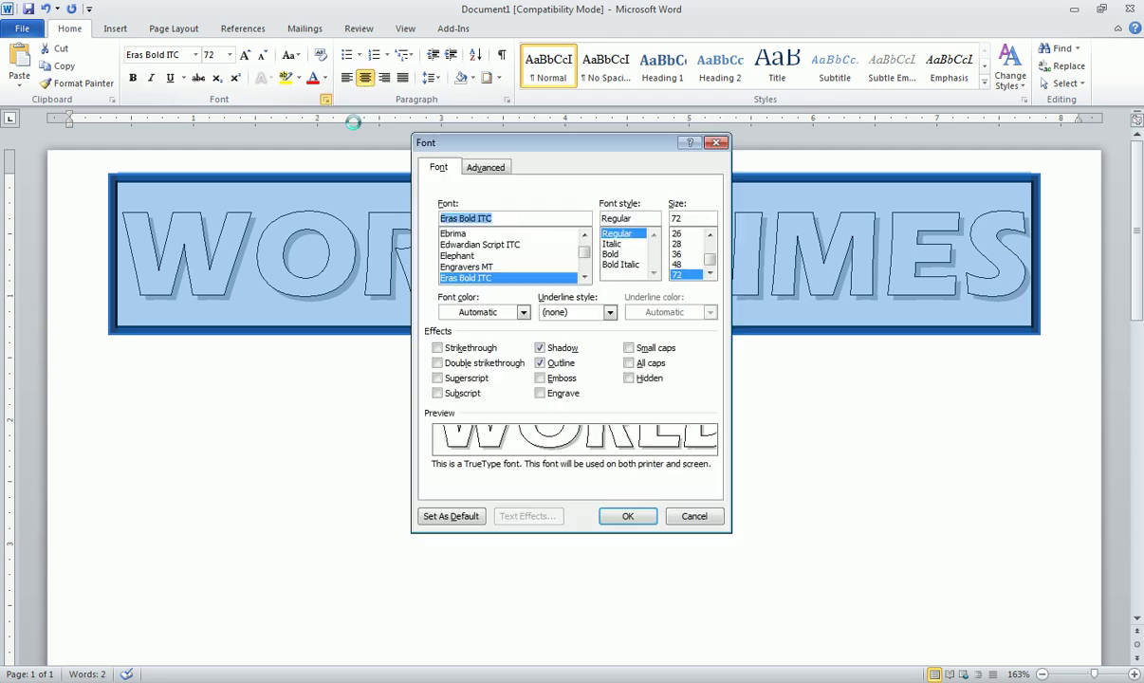
click(539, 363)
click(627, 516)
click(621, 465)
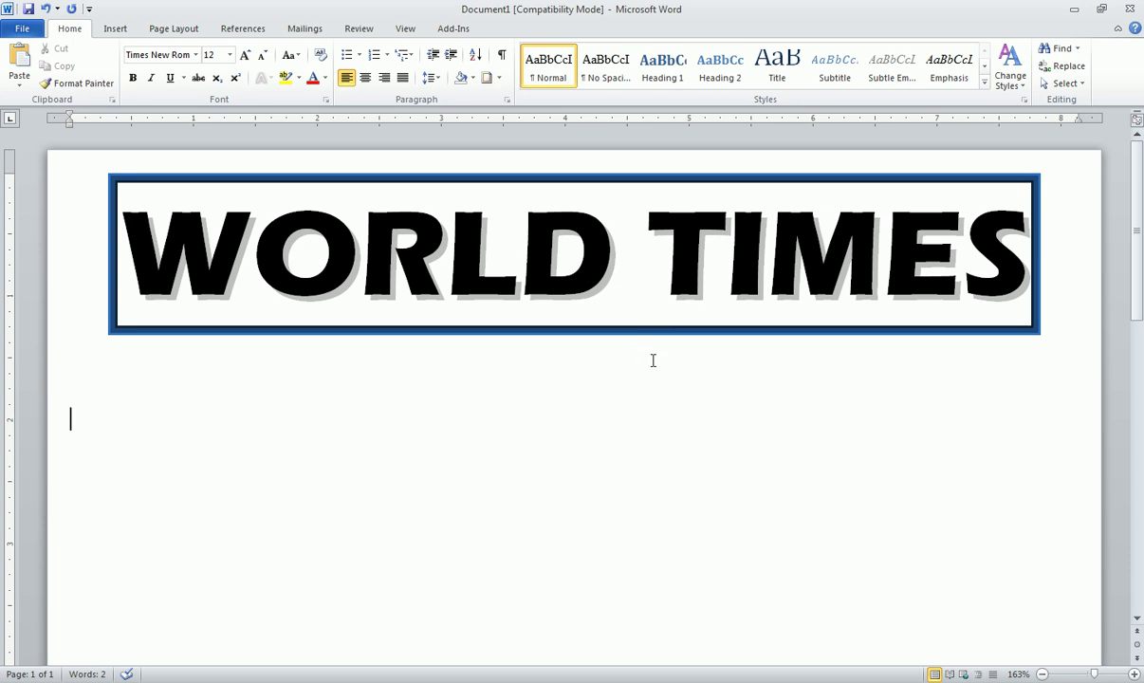
- Apply a light aqua shading fill to the whole WORLD TIMES paragraph
click(446, 252)
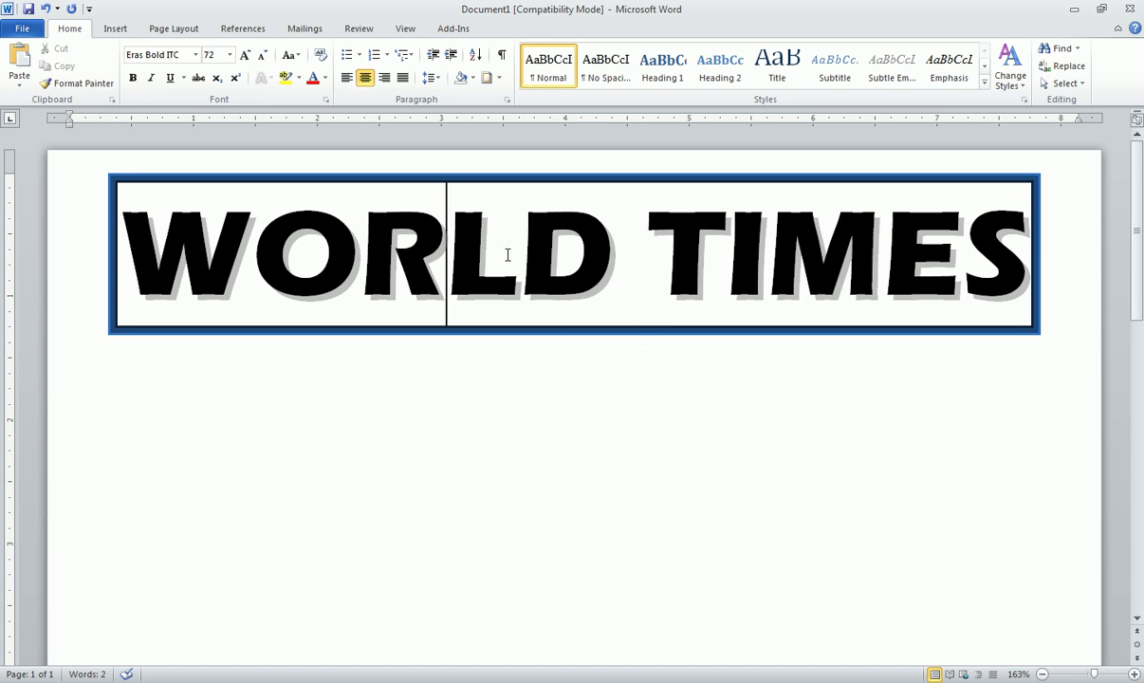
click(495, 80)
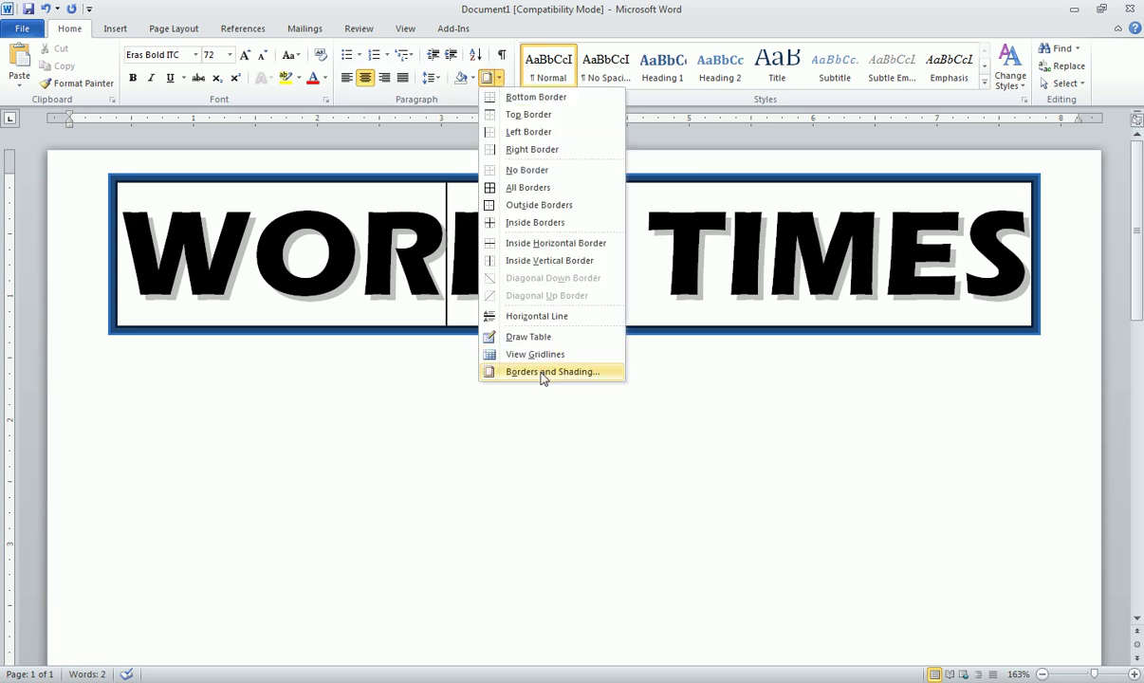
click(539, 371)
click(489, 207)
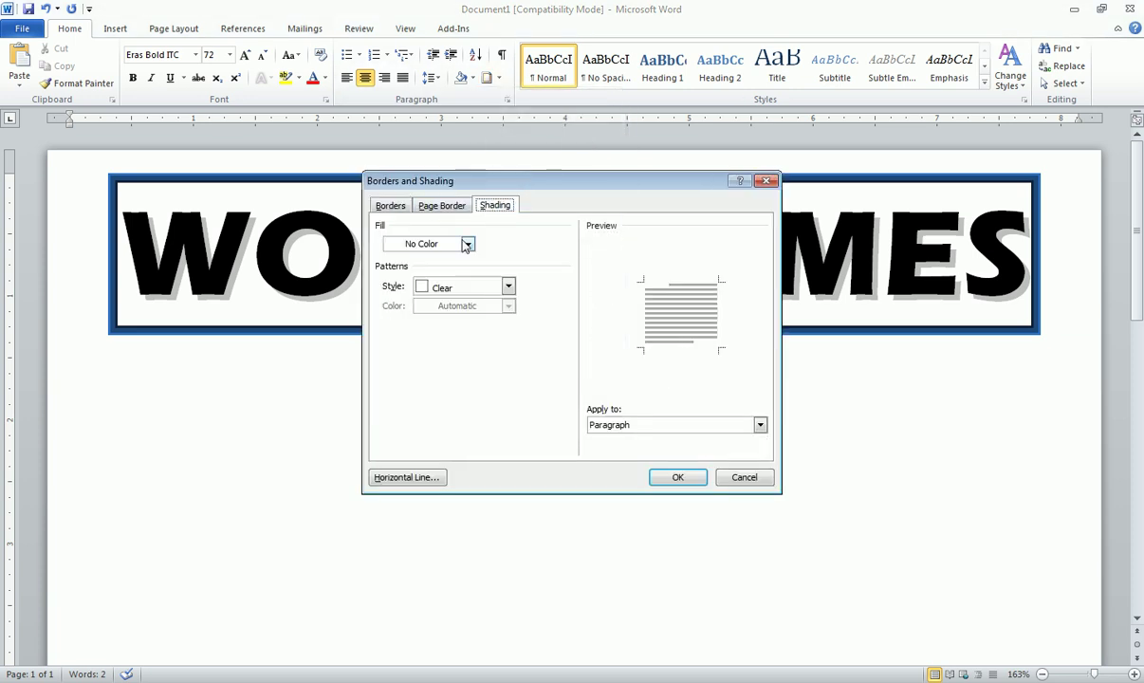
click(468, 245)
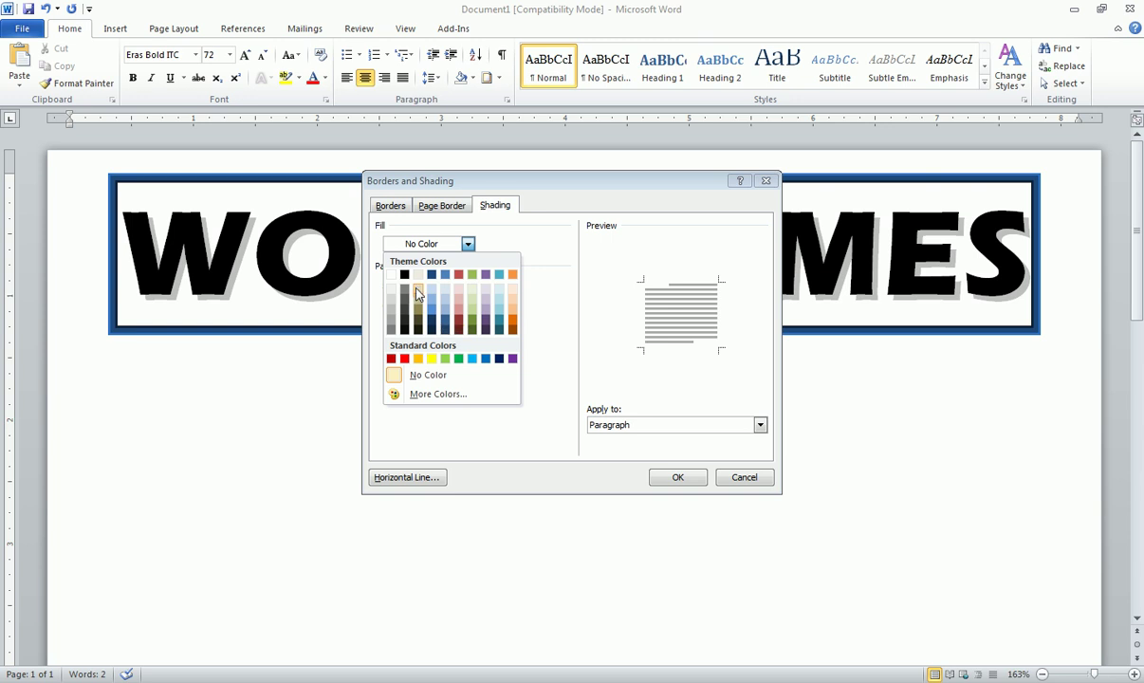
click(500, 298)
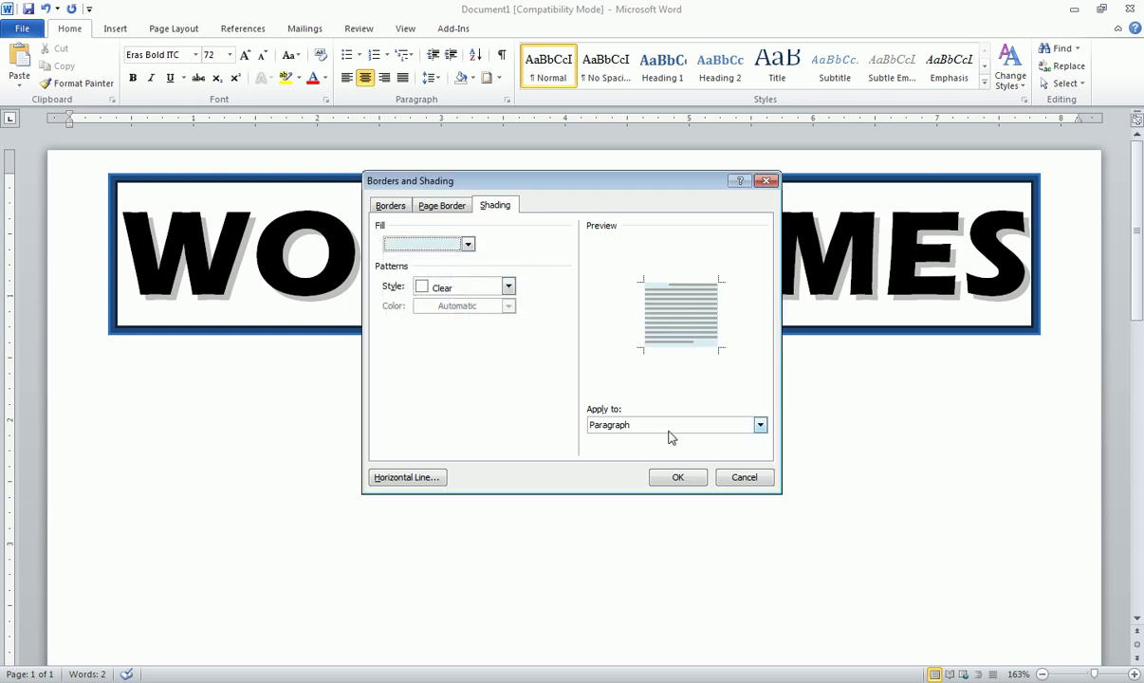
click(677, 476)
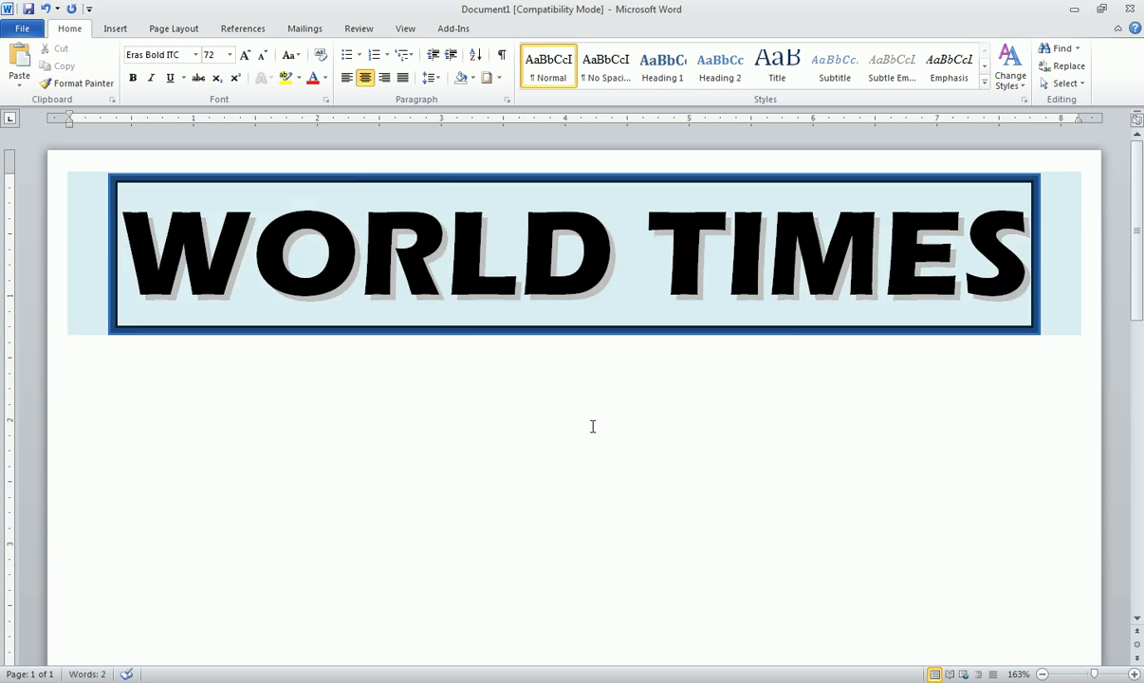
click(527, 425)
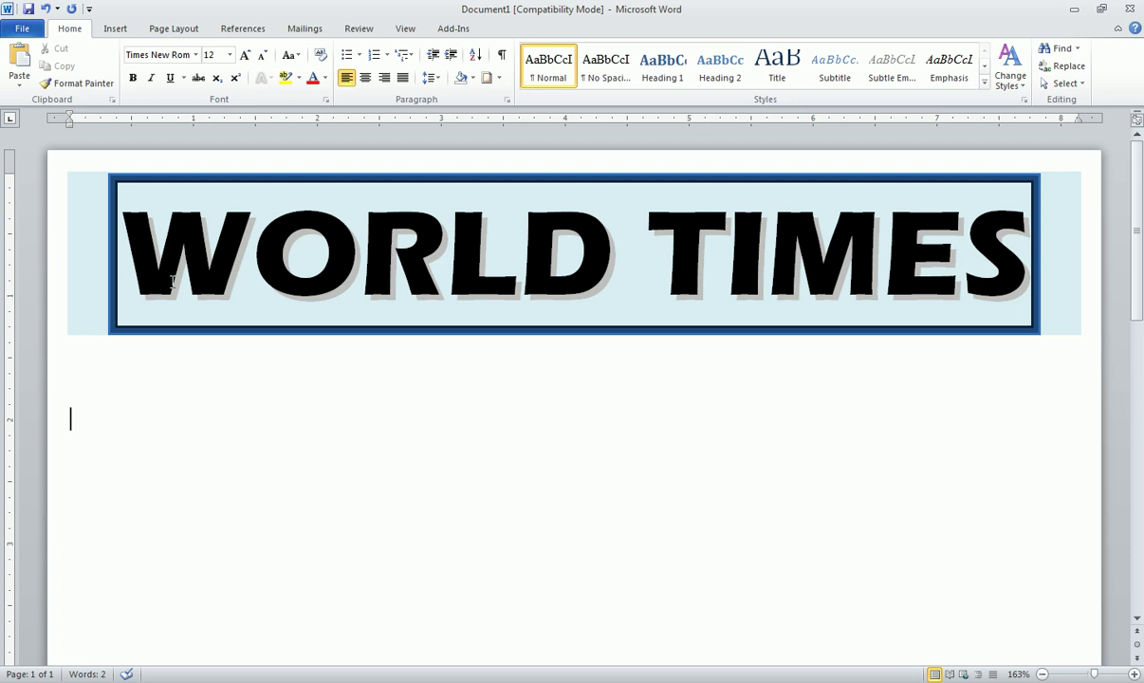
- Replace the paragraph shading with a pale fill applied to the heading text only
click(421, 246)
mouse_move(109, 247)
mouse_down()
mouse_move(1043, 253)
mouse_move(1034, 256)
mouse_up()
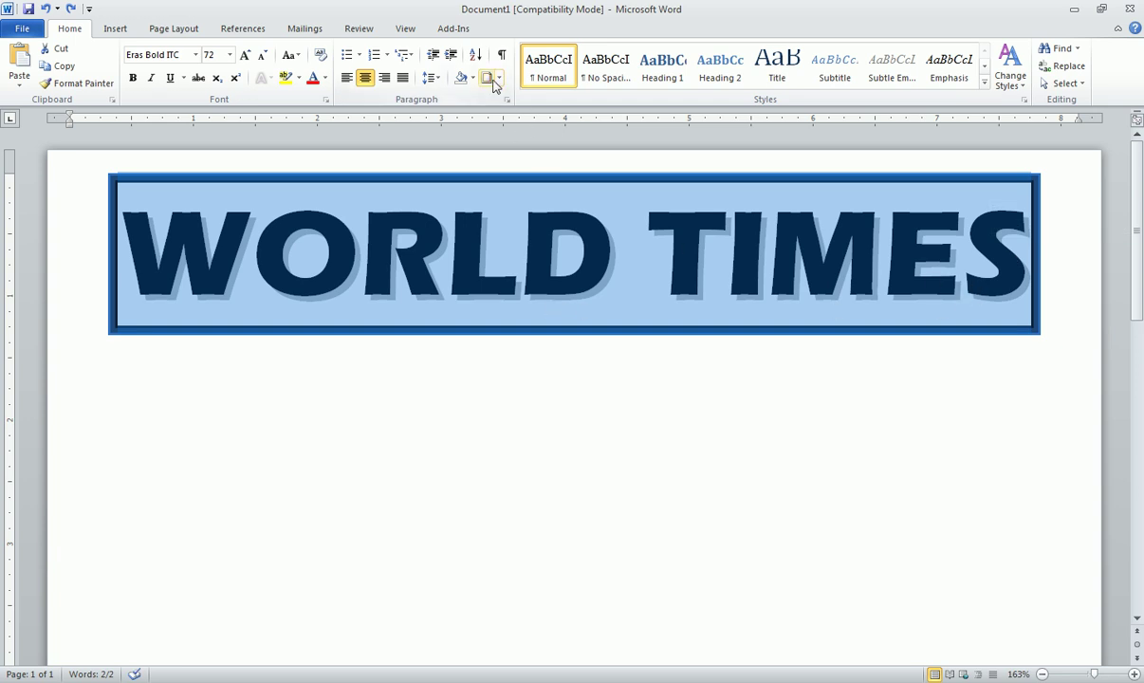
click(491, 82)
click(492, 205)
click(467, 244)
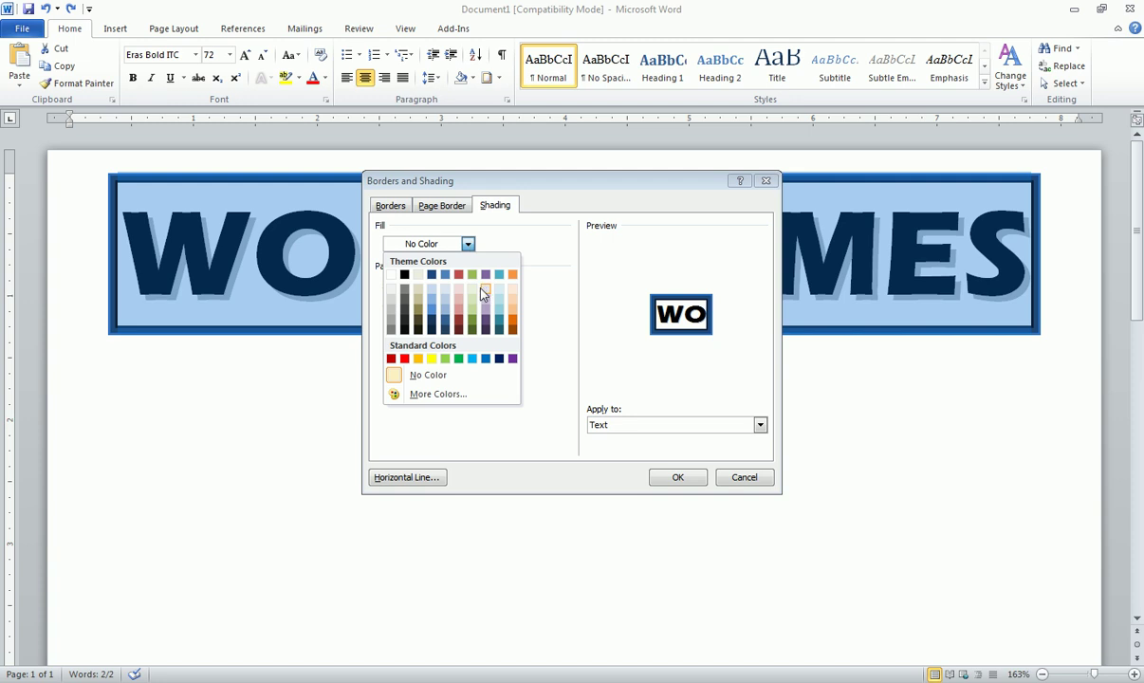
click(486, 295)
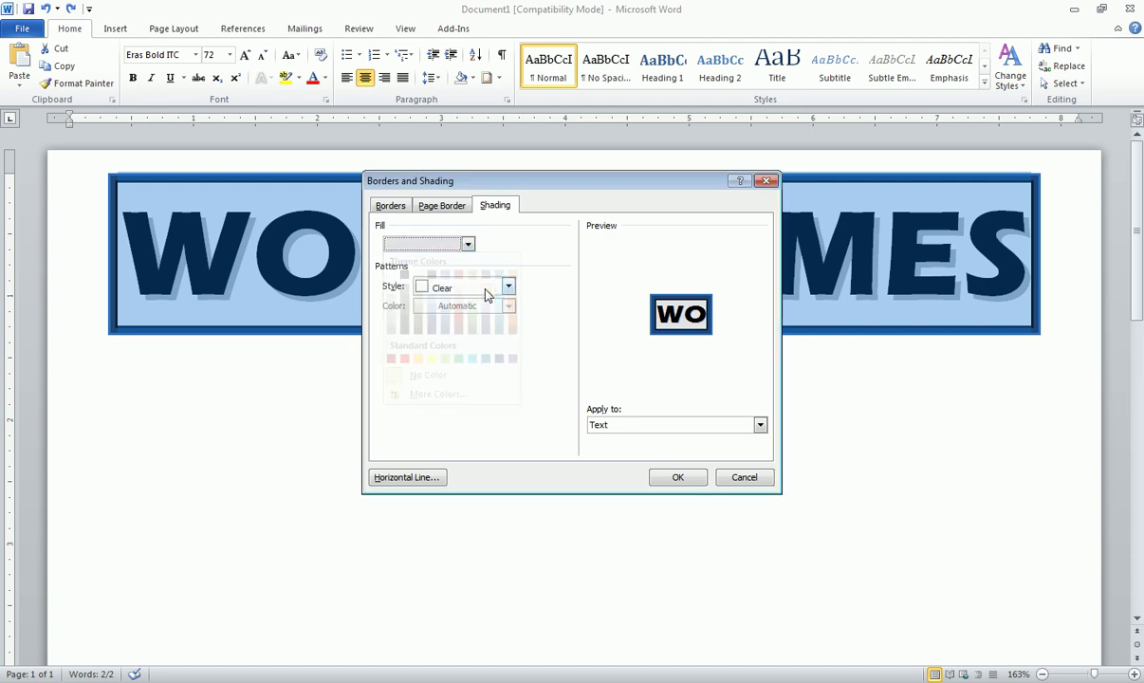
click(676, 476)
click(559, 384)
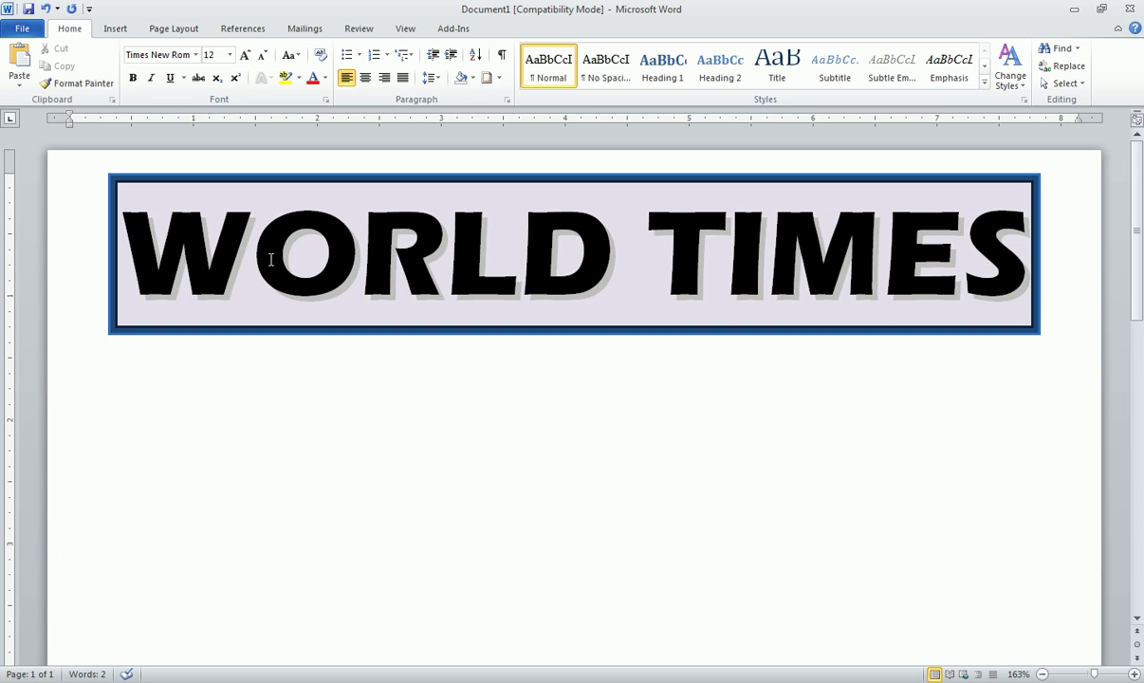
triple_click(318, 330)
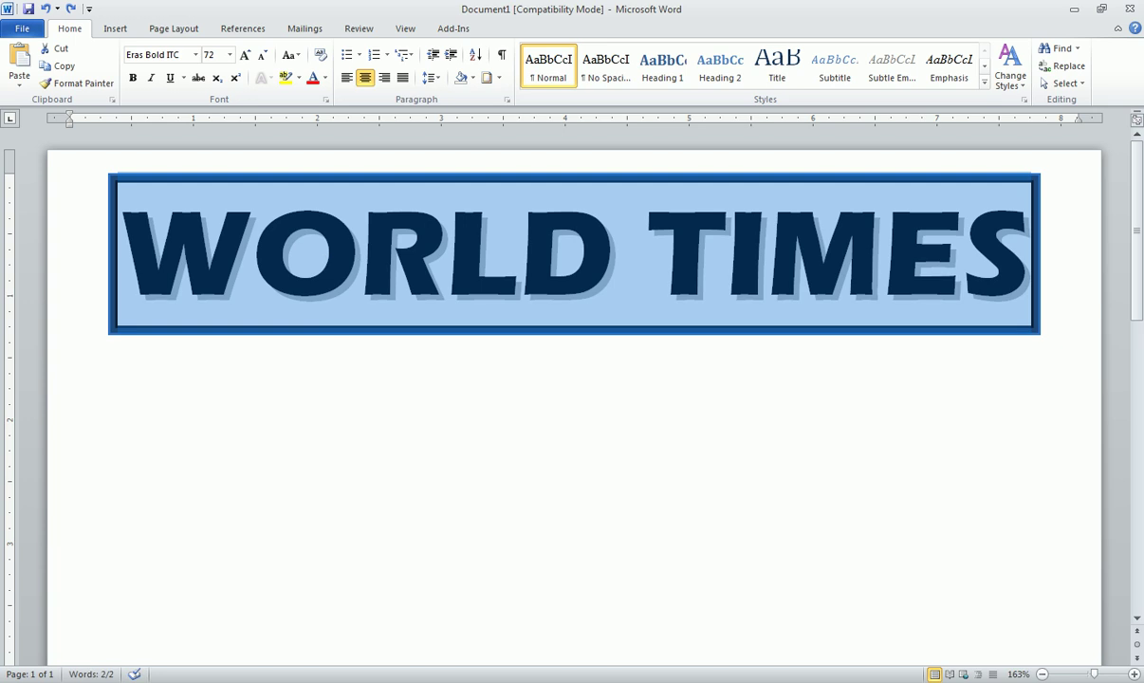